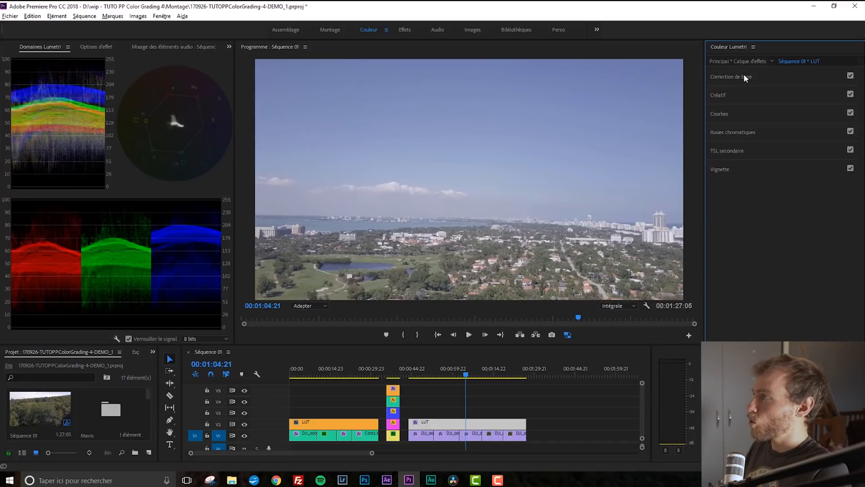
# Step: Examine the input LUT setting in Correction de base and the Look setting in Créatif for the second LUT adjustment layer
pyautogui.click(743, 74)
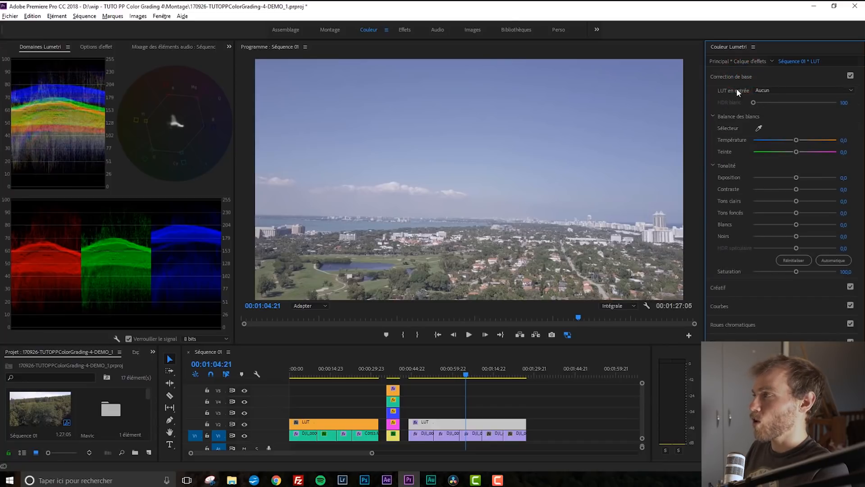
pyautogui.click(755, 73)
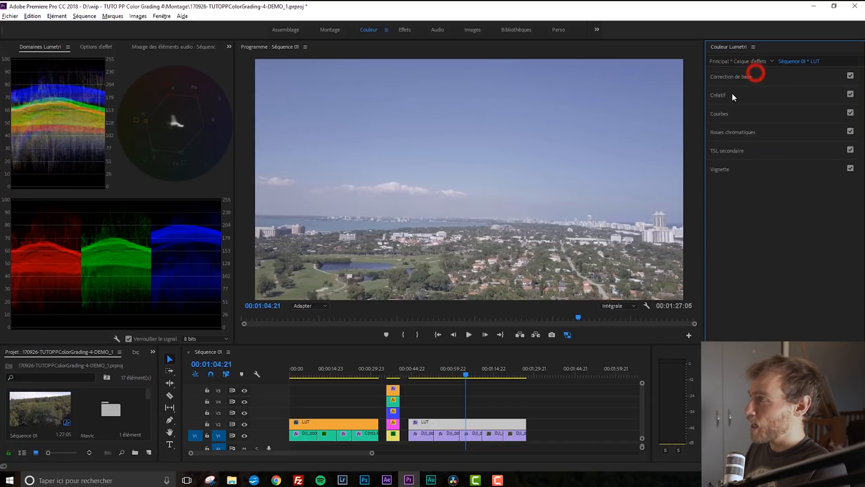
pyautogui.click(734, 93)
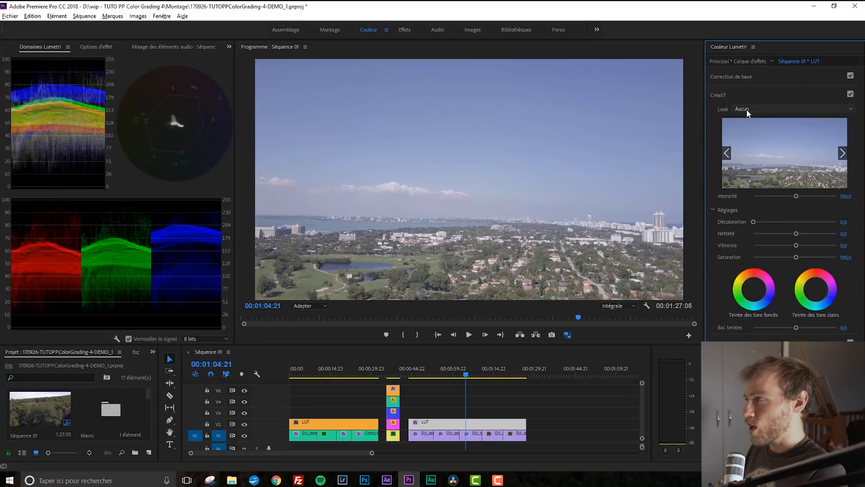
pyautogui.click(764, 107)
pyautogui.click(769, 77)
pyautogui.click(774, 90)
pyautogui.click(778, 93)
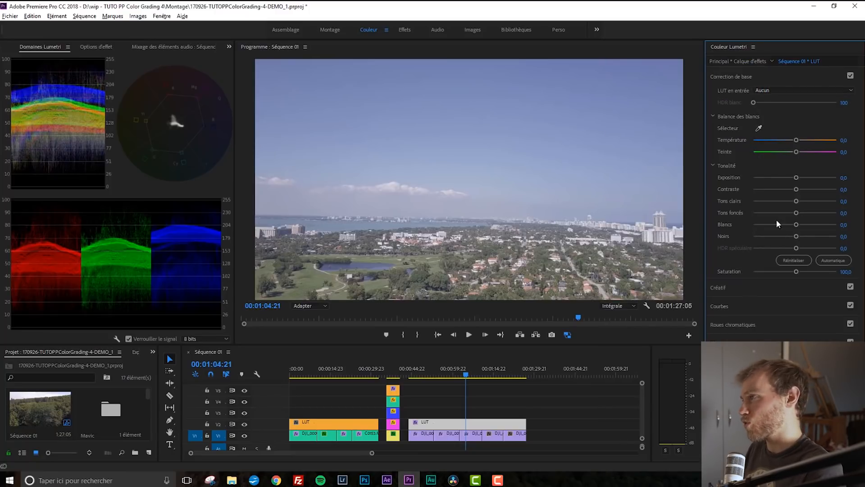
pyautogui.click(765, 283)
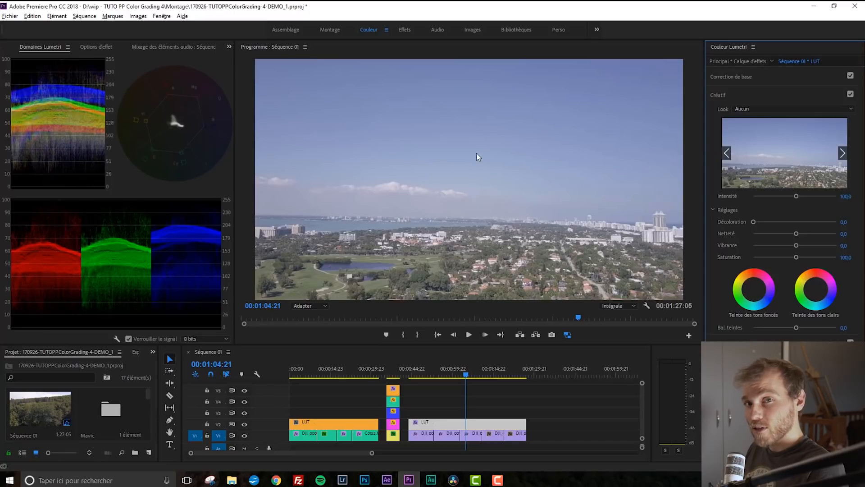
# Step: Inspect the drone clips on V1 beneath the second LUT adjustment layer one after another, through DJI_0017.MOV
pyautogui.click(455, 402)
pyautogui.click(455, 424)
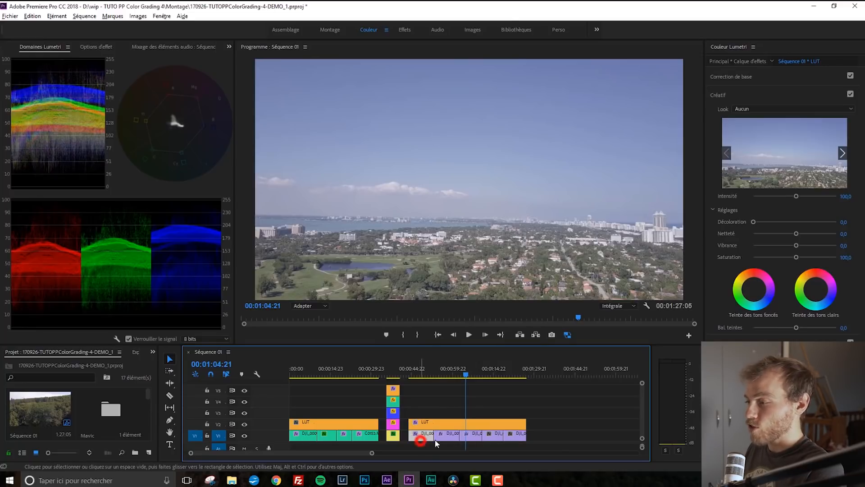
pyautogui.click(447, 438)
pyautogui.click(471, 437)
pyautogui.click(499, 436)
pyautogui.click(521, 437)
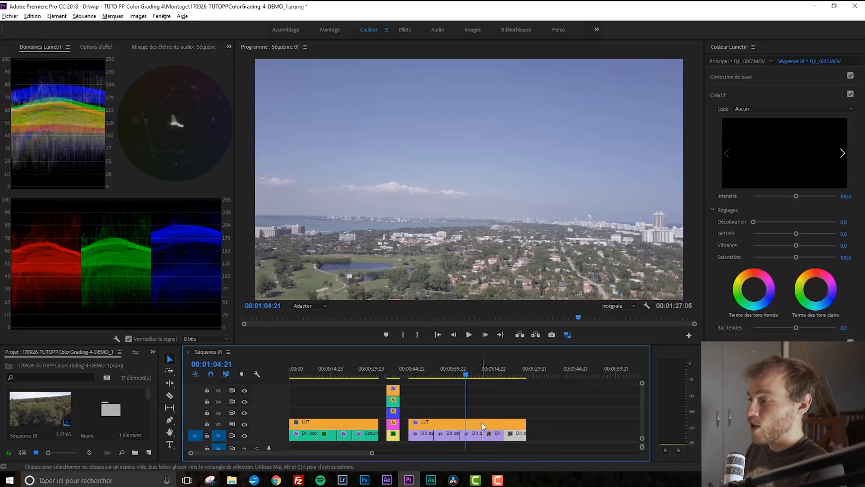
pyautogui.click(481, 422)
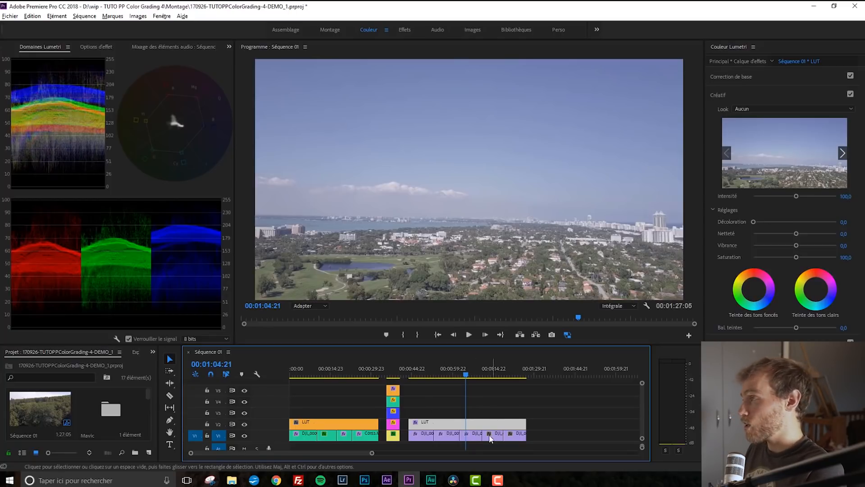
pyautogui.click(448, 397)
pyautogui.click(452, 422)
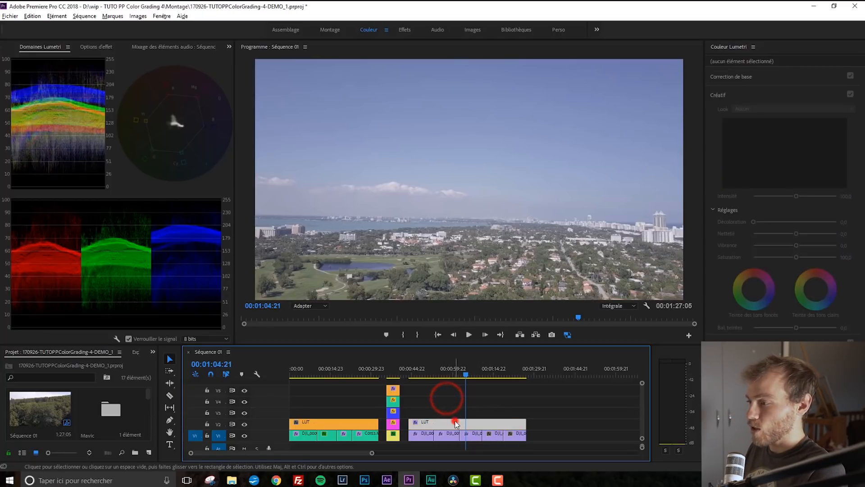
pyautogui.click(775, 75)
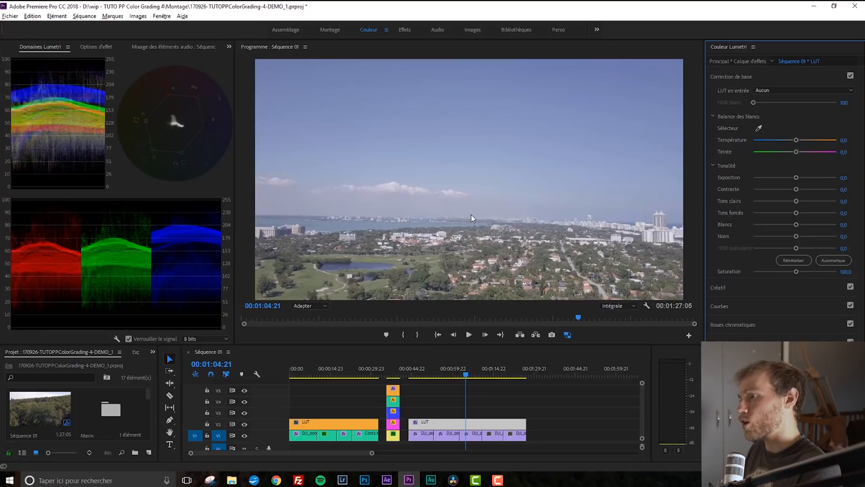
pyautogui.click(784, 91)
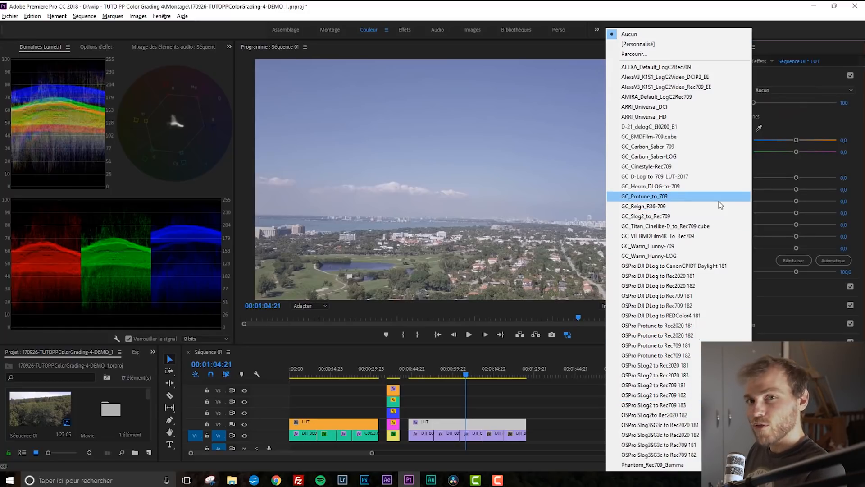
pyautogui.click(725, 54)
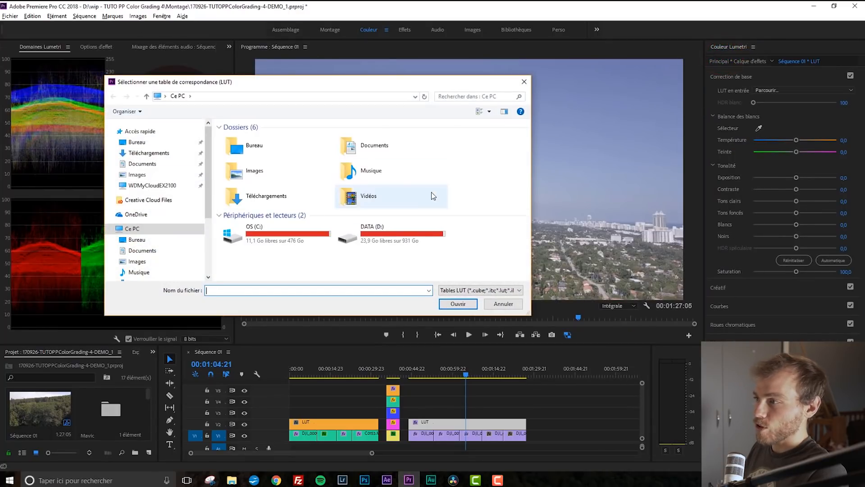
pyautogui.doubleClick(276, 143)
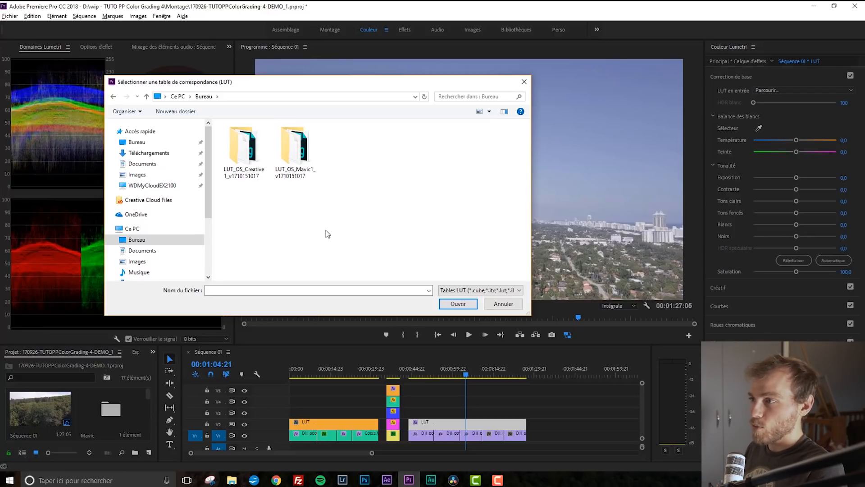
pyautogui.click(297, 146)
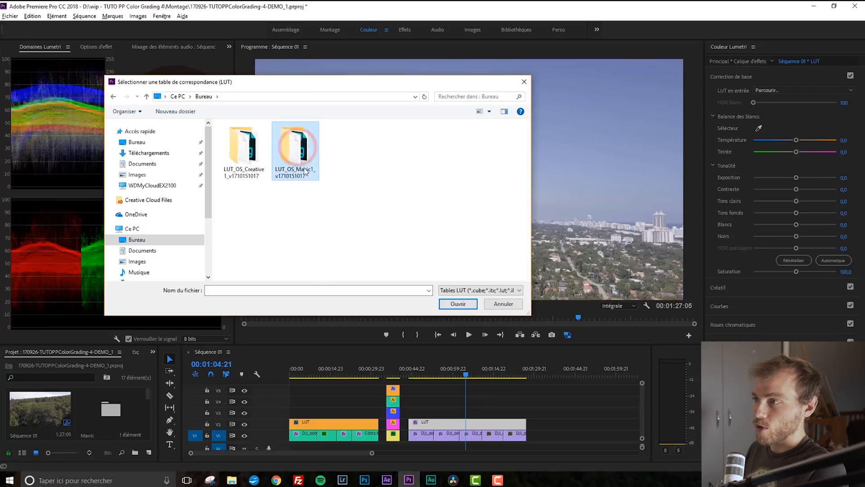
pyautogui.doubleClick(300, 138)
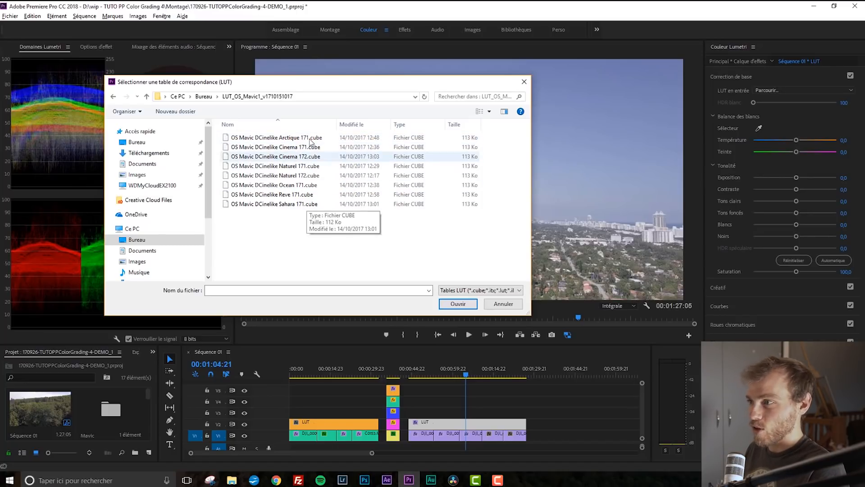
pyautogui.doubleClick(304, 169)
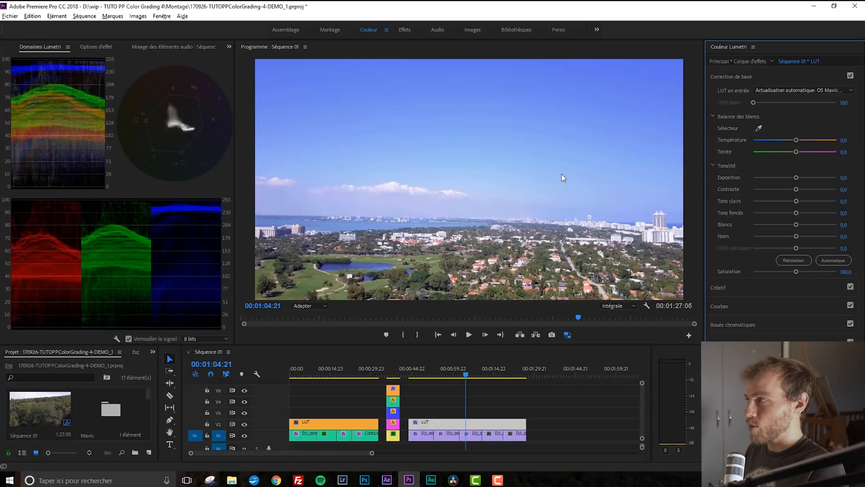
pyautogui.click(791, 93)
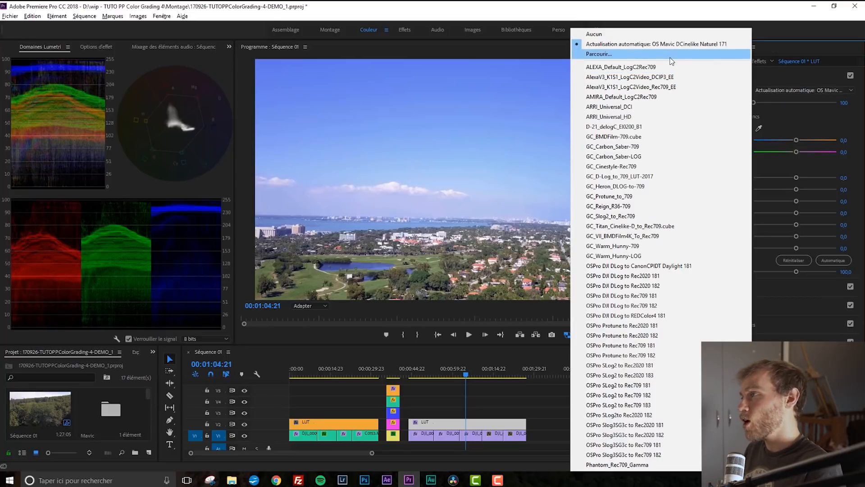
pyautogui.click(342, 421)
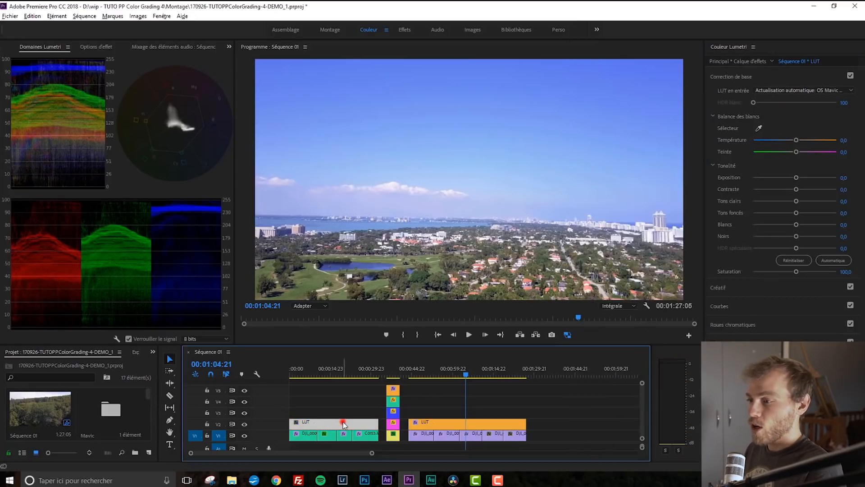
pyautogui.click(777, 89)
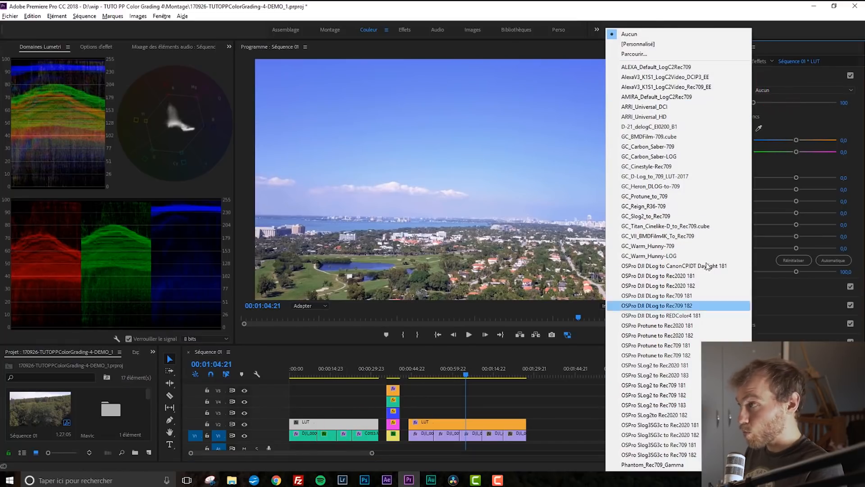
pyautogui.click(695, 52)
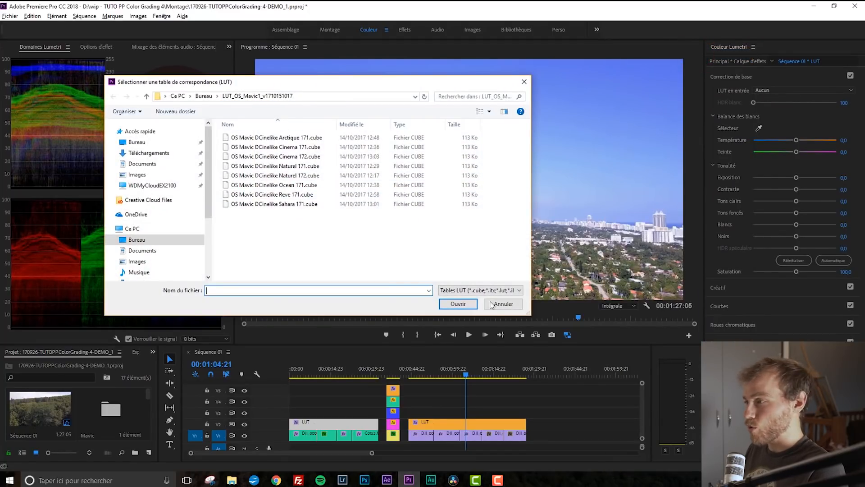
pyautogui.click(498, 304)
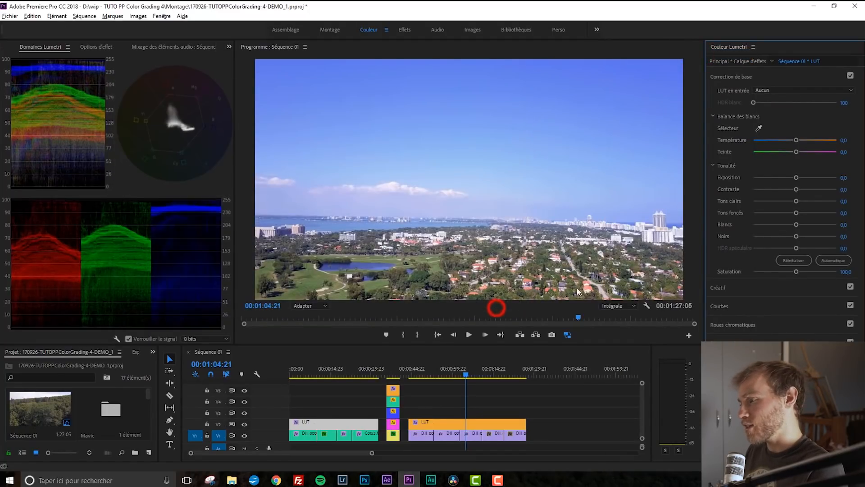
# Step: Set the input LUT of the second LUT adjustment layer to OSPro DJI DLog to Rec709 181
pyautogui.click(472, 425)
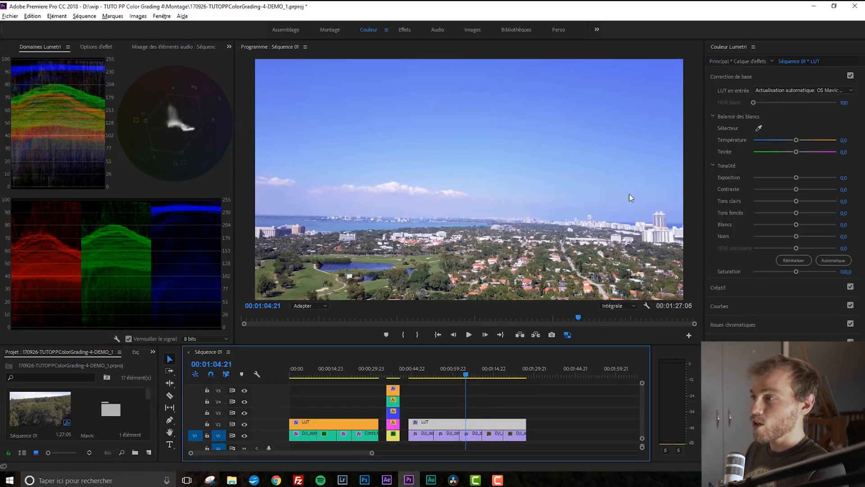
pyautogui.click(771, 89)
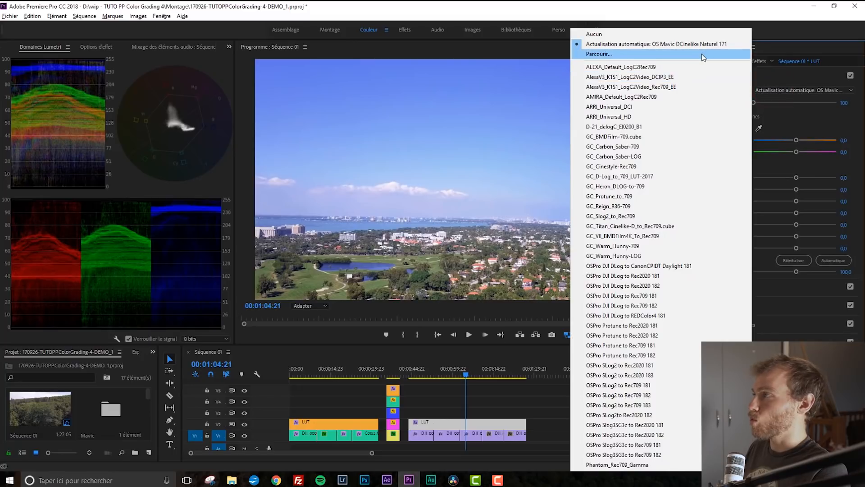
pyautogui.click(498, 19)
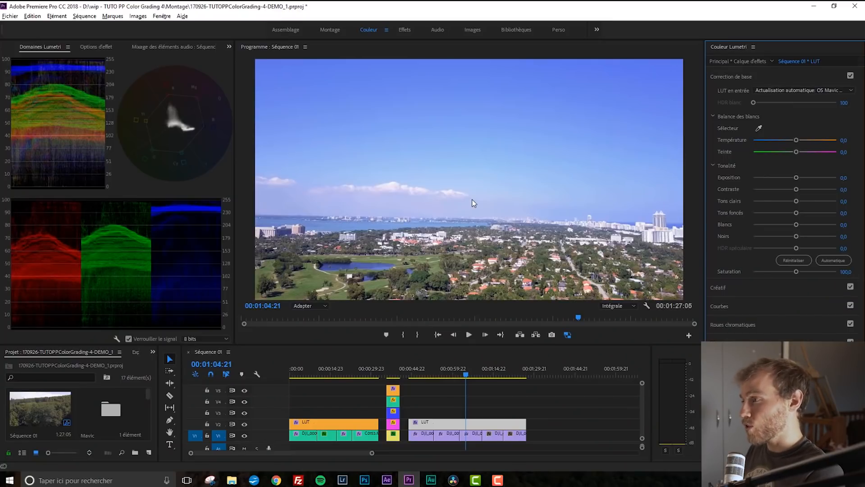
pyautogui.click(766, 89)
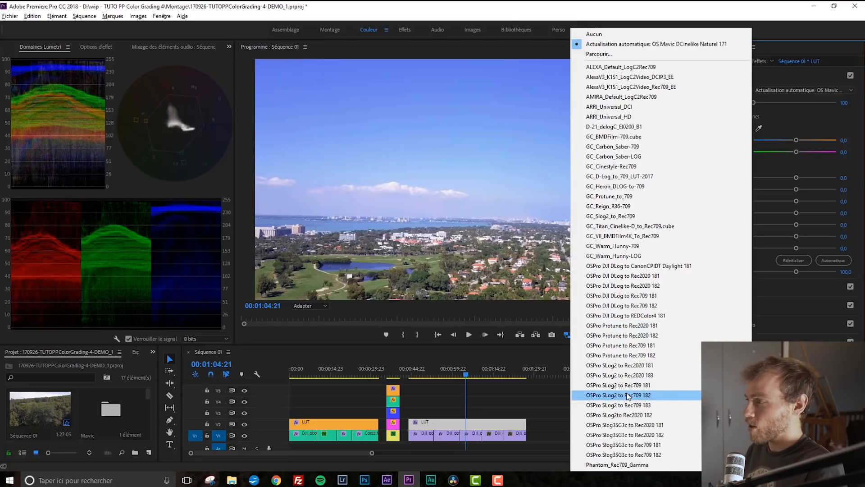
pyautogui.click(638, 296)
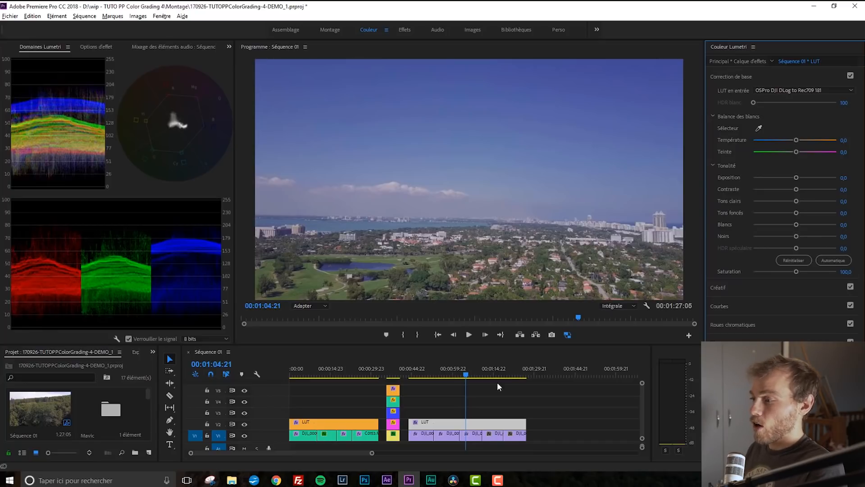
# Step: Set the exposure of the DJI_0013.MOV clip beneath the second LUT layer to 1.0
pyautogui.click(469, 435)
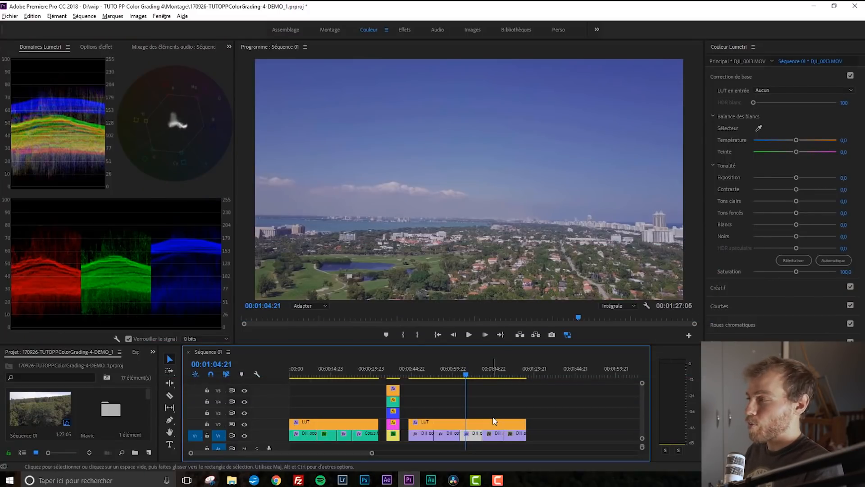
pyautogui.click(845, 177)
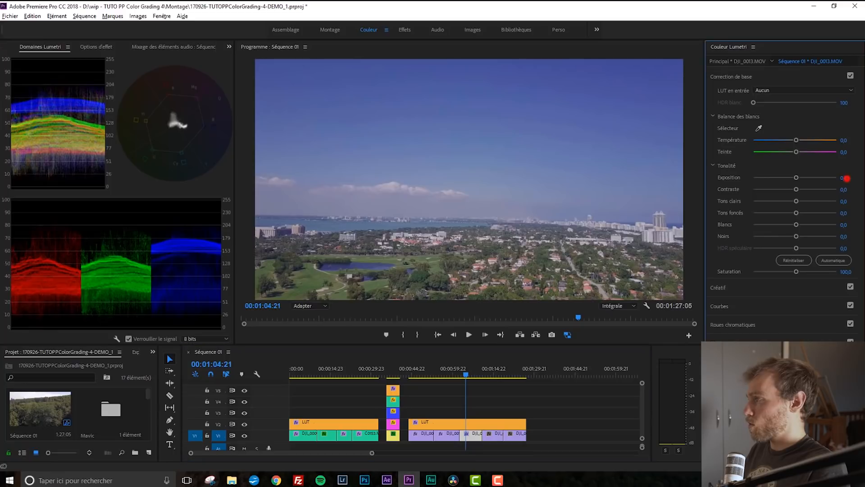
pyautogui.write('1')
pyautogui.press('Return')
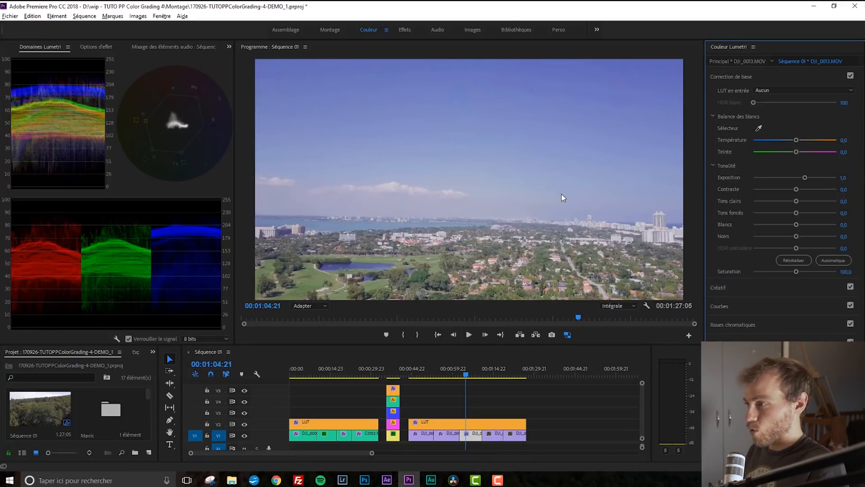
# Step: Compare the image with and without the basic correction of the second LUT adjustment layer, leaving the correction enabled
pyautogui.click(480, 421)
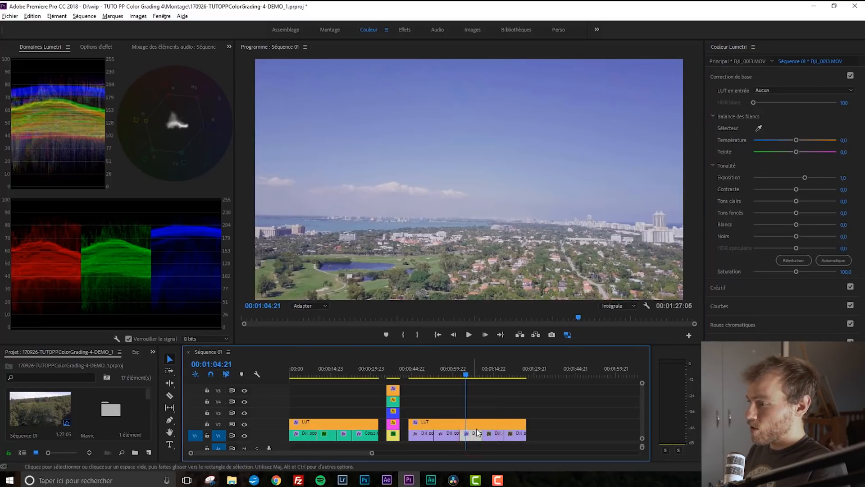
pyautogui.click(851, 76)
pyautogui.click(850, 76)
pyautogui.click(850, 76)
pyautogui.click(851, 77)
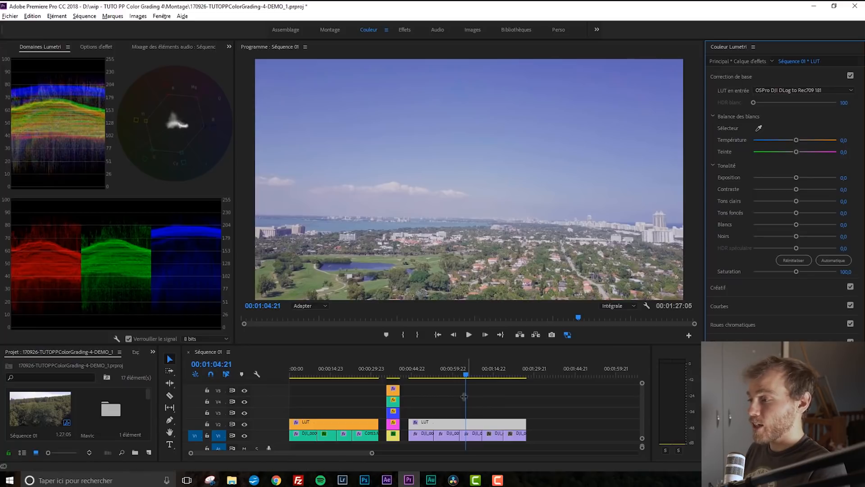
# Step: Set the exposure of the DJI_0010.MOV clip at 00:00:57:10 to 1.5
pyautogui.click(446, 371)
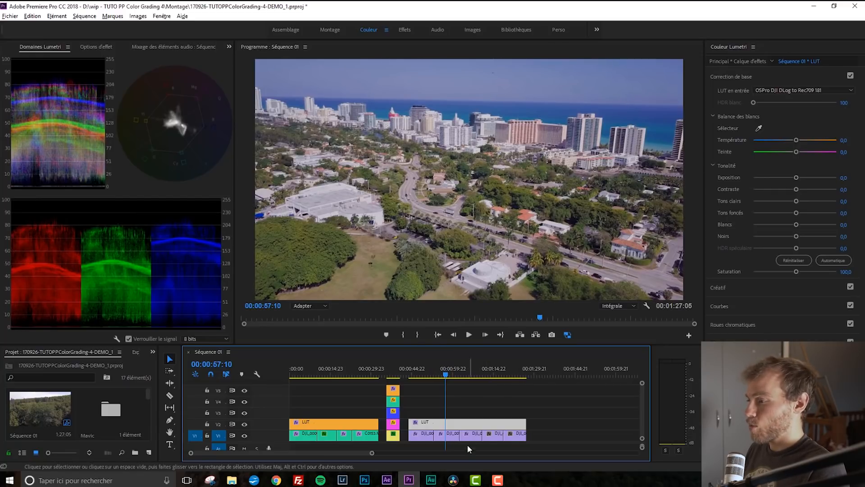
pyautogui.click(444, 435)
pyautogui.click(843, 178)
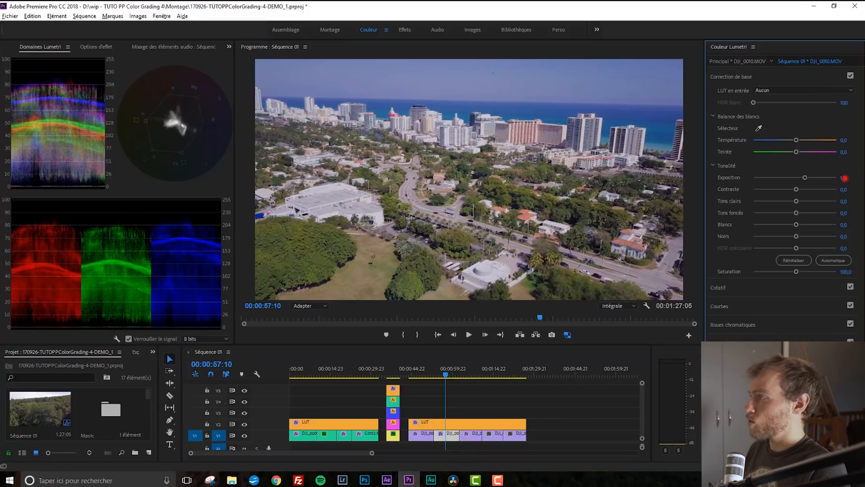
pyautogui.write('1.5')
pyautogui.press('Return')
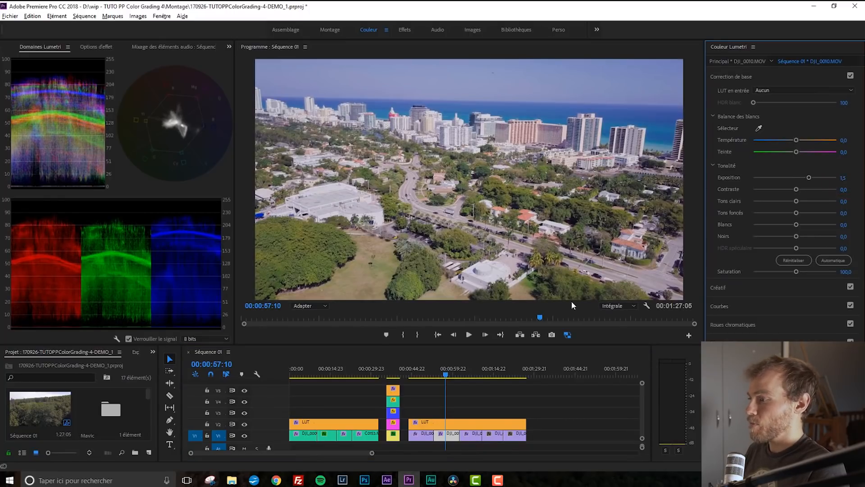
# Step: Set the exposure of the DJI_0016.MOV clip beneath the second LUT layer to 0.5
pyautogui.click(494, 369)
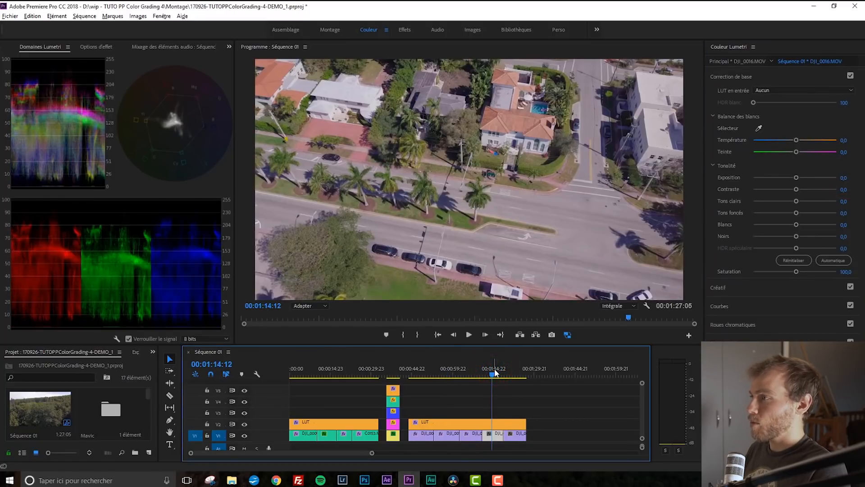
pyautogui.click(844, 177)
pyautogui.write('0.5')
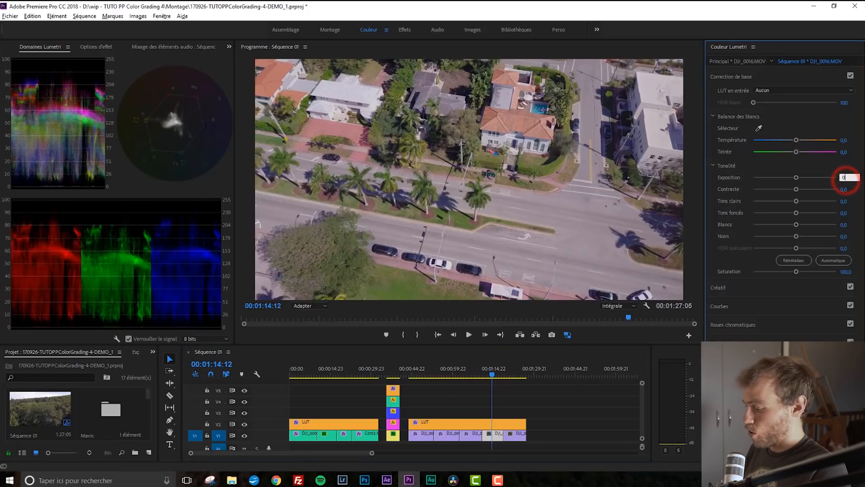
pyautogui.press('Return')
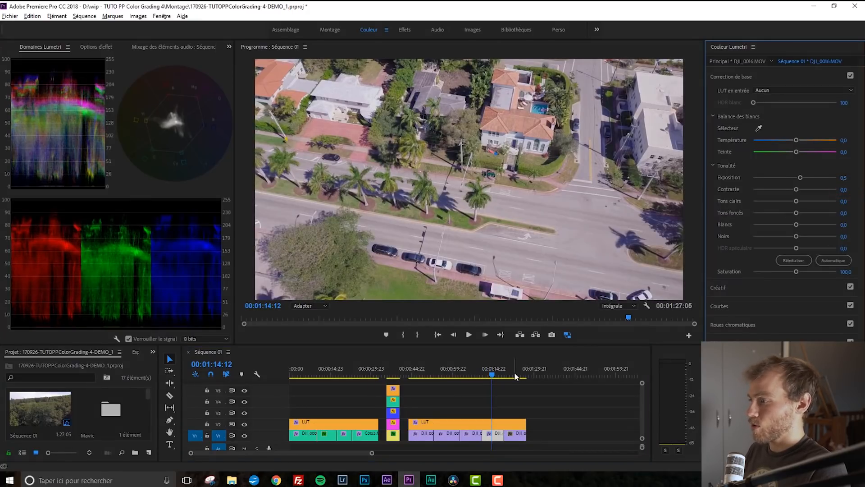
# Step: Set the exposure of the DJI_0017.MOV clip, the last one beneath the second LUT layer, to 0.5
pyautogui.click(515, 373)
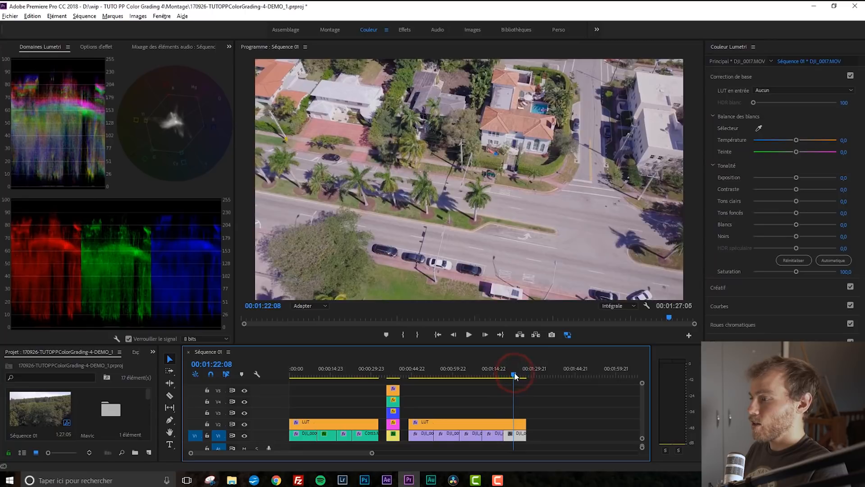
pyautogui.click(844, 177)
pyautogui.write('0,5')
pyautogui.press('Return')
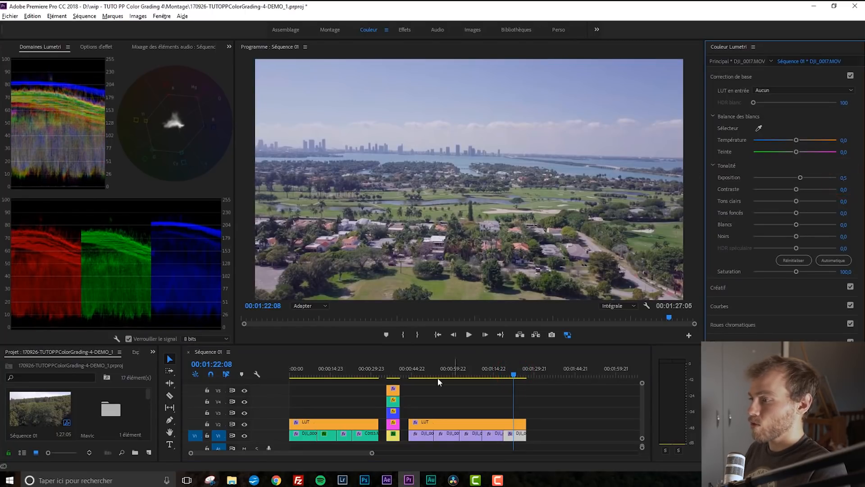
# Step: Set the exposure of the DJI_0009.MOV clip at the start of the second LUT layer to 1.0
pyautogui.click(426, 370)
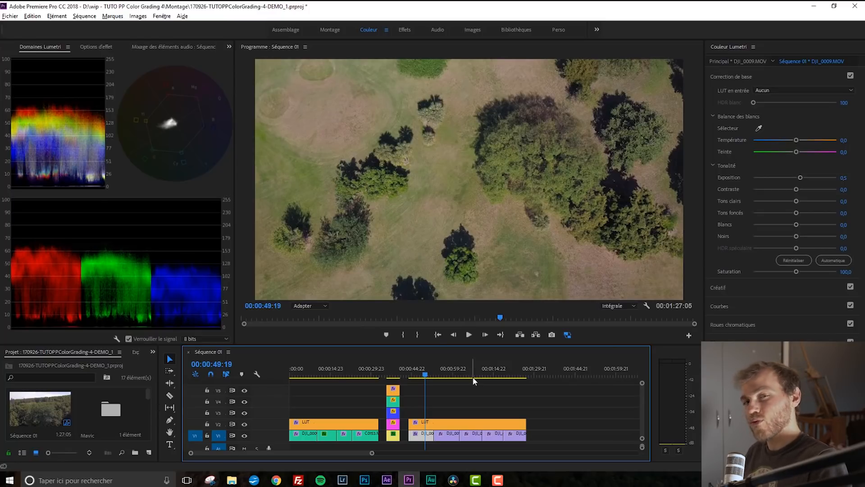
pyautogui.click(844, 178)
pyautogui.write('1')
pyautogui.press('Return')
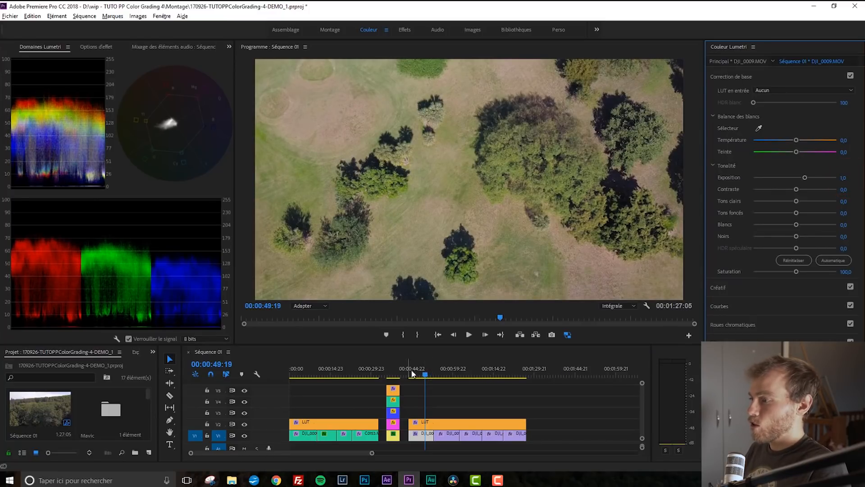
# Step: Scrub back and forth through the clips beneath the second LUT layer to review their exposure
pyautogui.click(428, 373)
pyautogui.moveTo(430, 376); pyautogui.dragTo(515, 358)
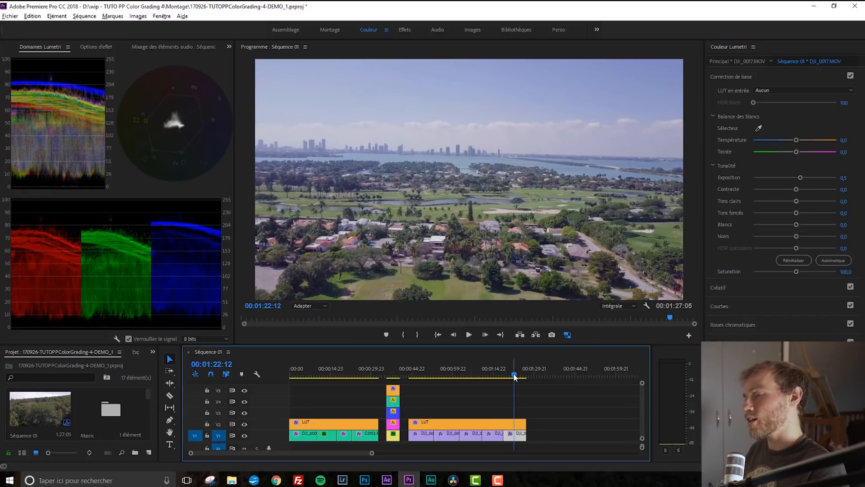
pyautogui.click(516, 371)
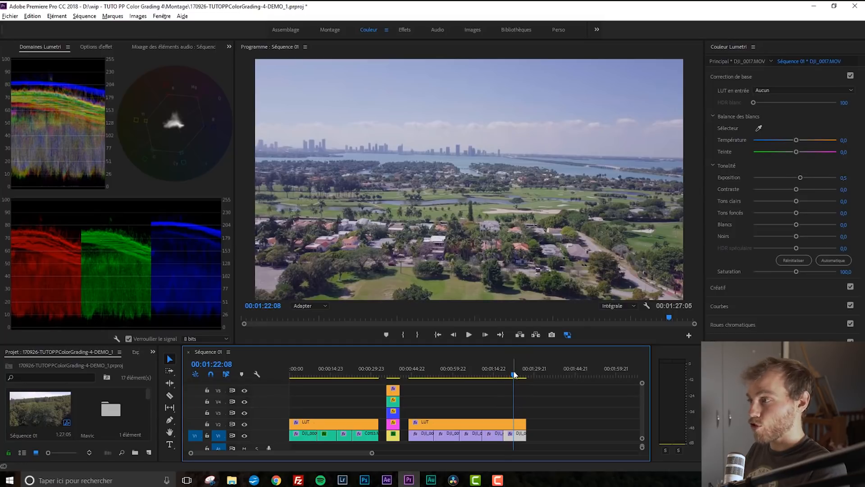
pyautogui.moveTo(513, 371); pyautogui.dragTo(429, 370)
pyautogui.moveTo(428, 369)
pyautogui.mouseDown()
pyautogui.moveTo(489, 370)
pyautogui.moveTo(433, 367)
pyautogui.moveTo(445, 373)
pyautogui.mouseUp()
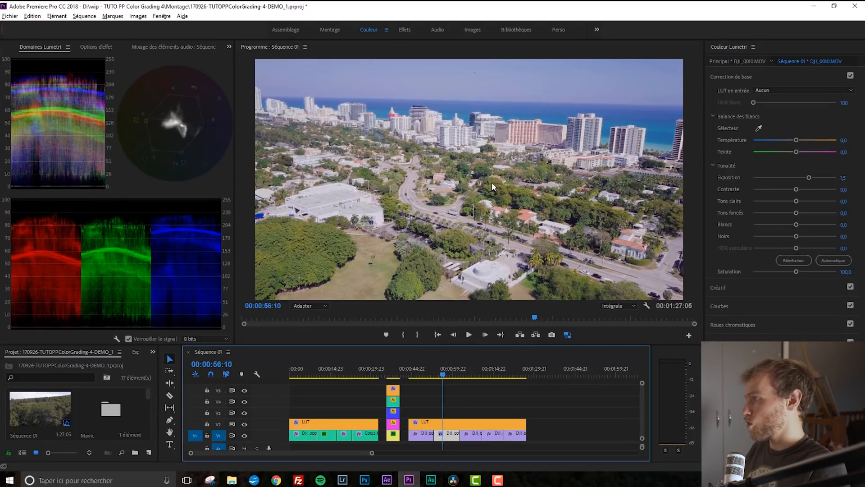
# Step: Browse the creative look previews for the DJI_0010.MOV clip
pyautogui.click(751, 286)
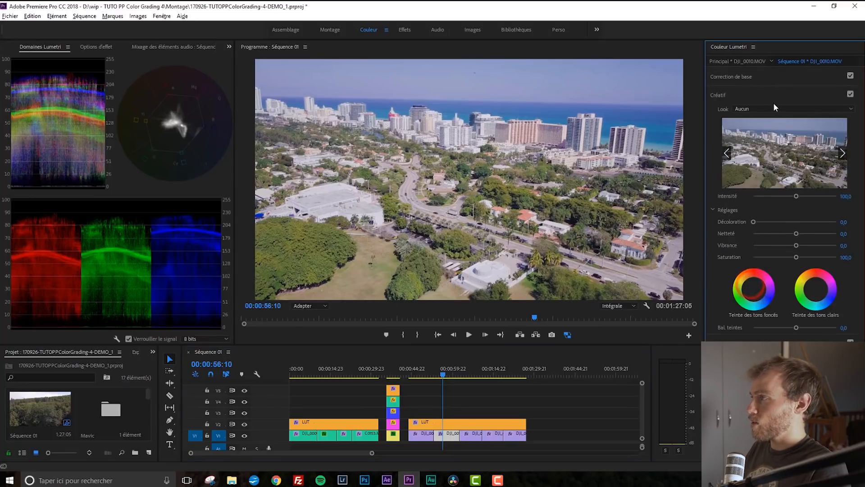
pyautogui.click(844, 153)
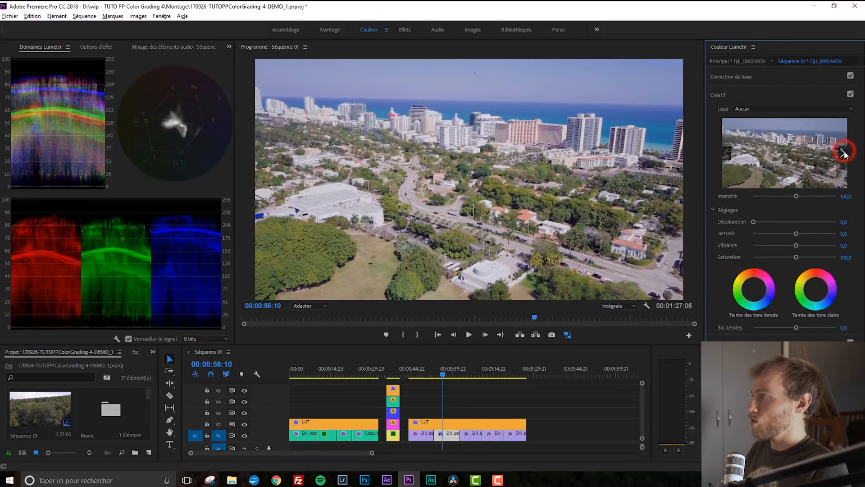
pyautogui.click(842, 153)
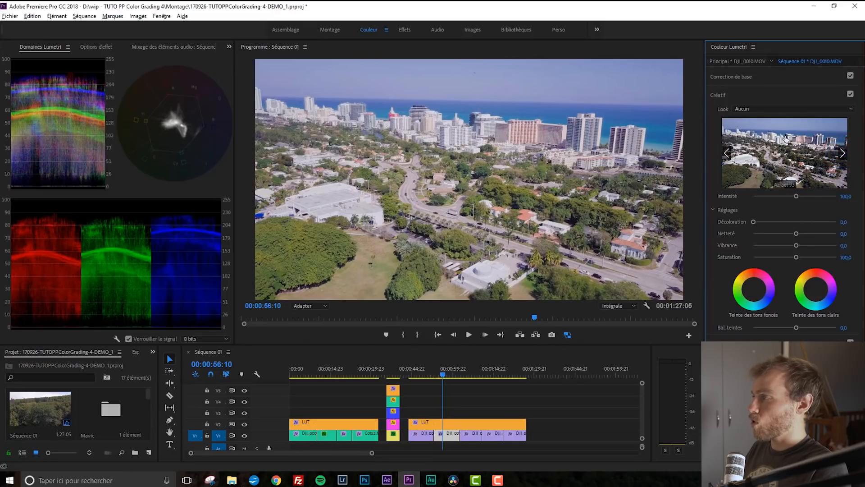
pyautogui.click(843, 154)
pyautogui.click(844, 153)
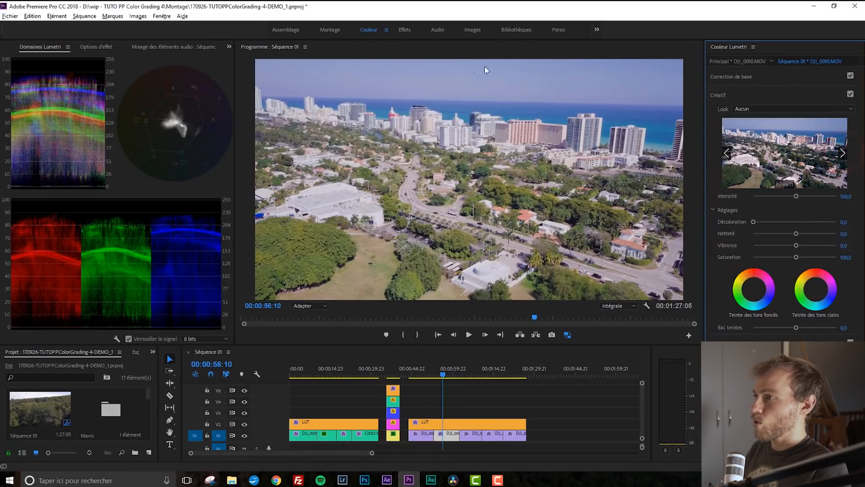
pyautogui.click(843, 154)
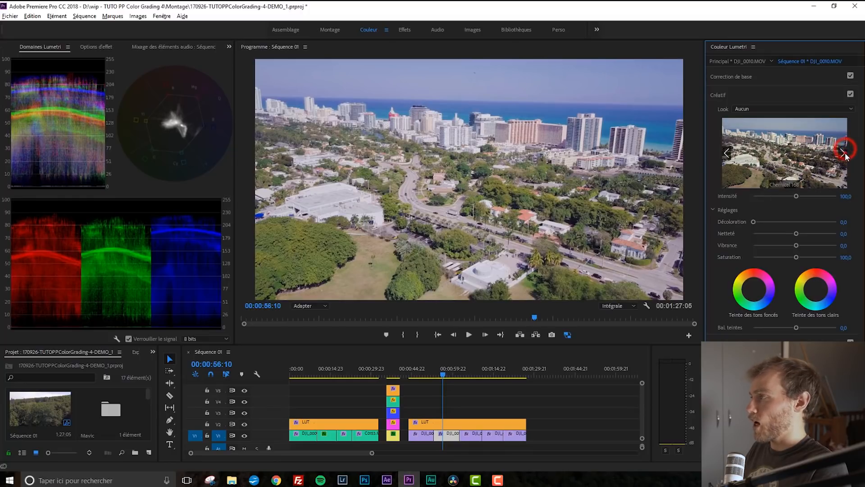
pyautogui.click(844, 154)
pyautogui.click(844, 154)
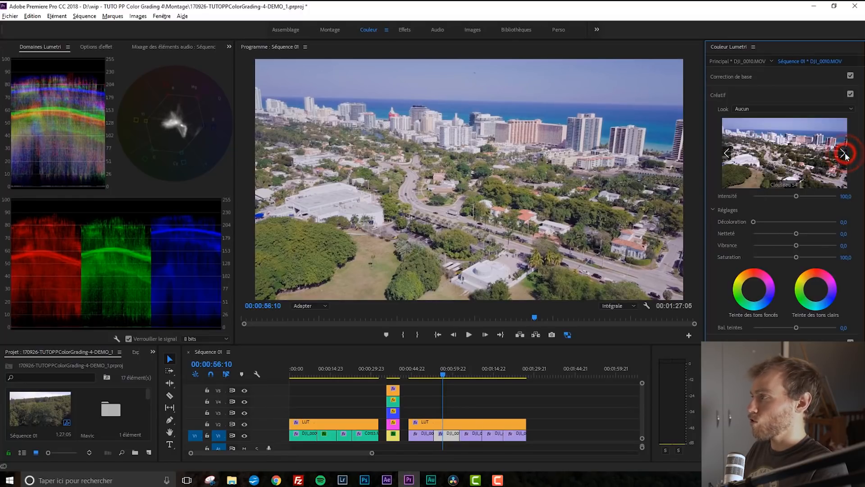
pyautogui.click(802, 109)
pyautogui.click(802, 108)
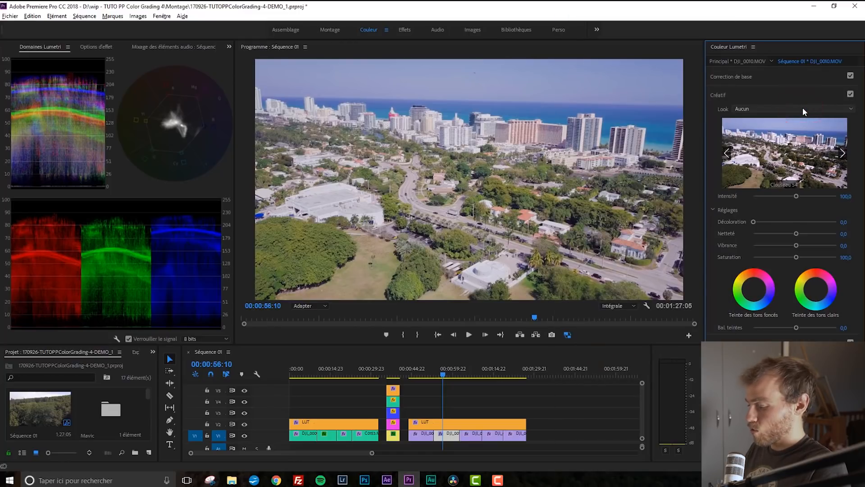
pyautogui.press('Down')
pyautogui.press('Down')
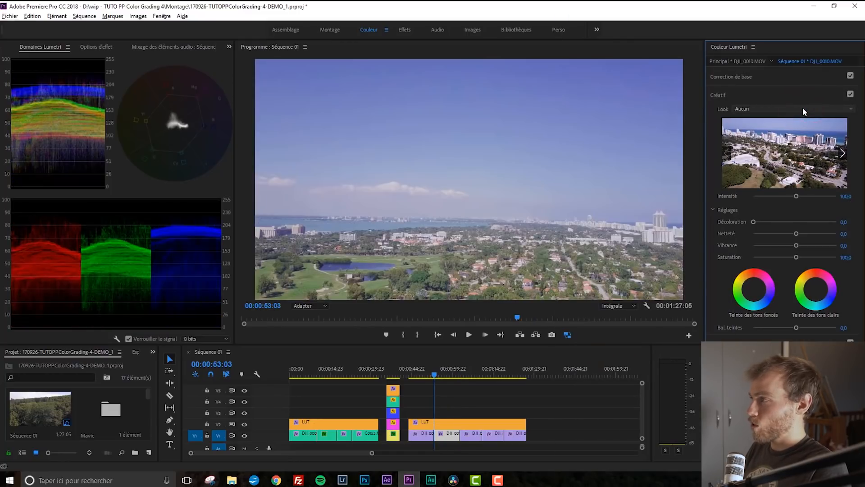
pyautogui.press('Up')
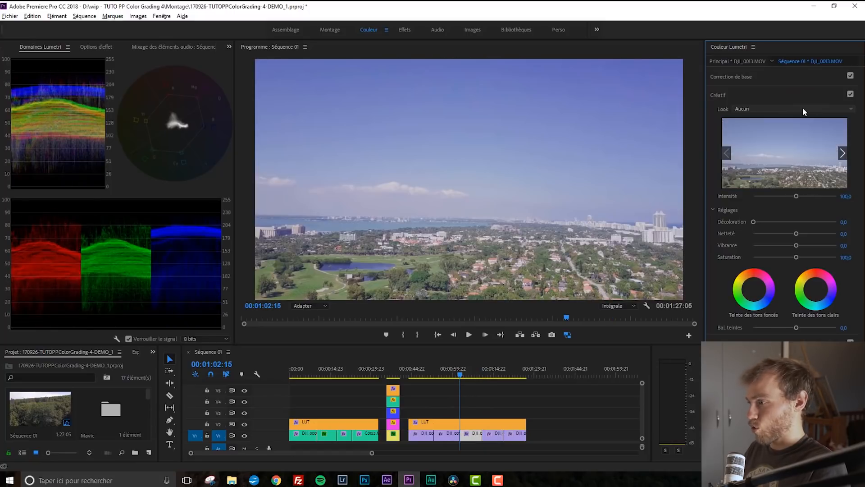
pyautogui.click(445, 374)
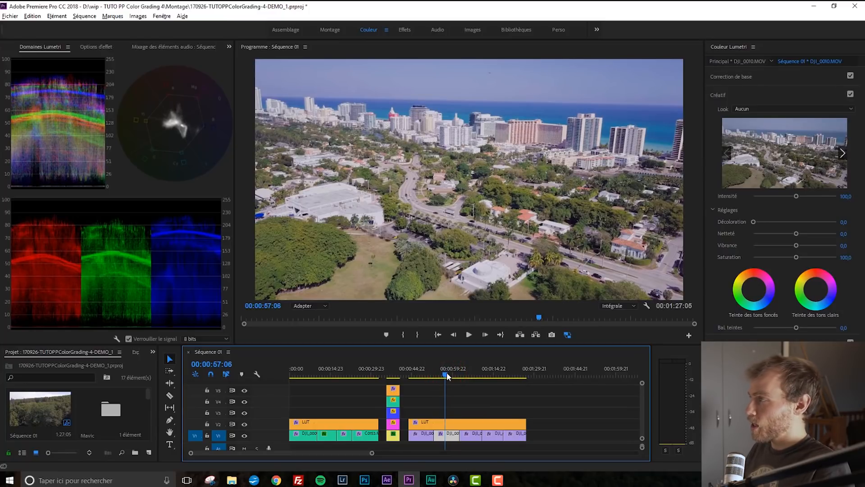
# Step: Try the OS VLOG 171 creative look on the DJI_0010.MOV clip, then undo it
pyautogui.click(842, 153)
pyautogui.click(842, 153)
pyautogui.click(842, 153)
pyautogui.click(788, 108)
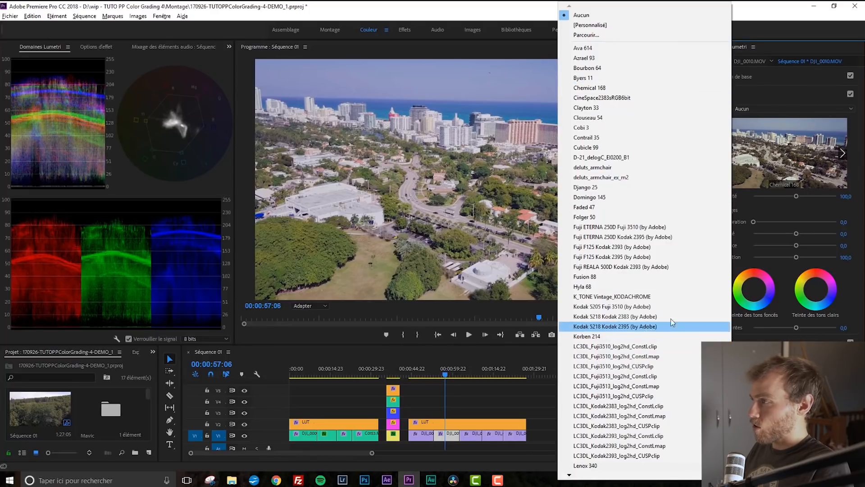
pyautogui.click(588, 475)
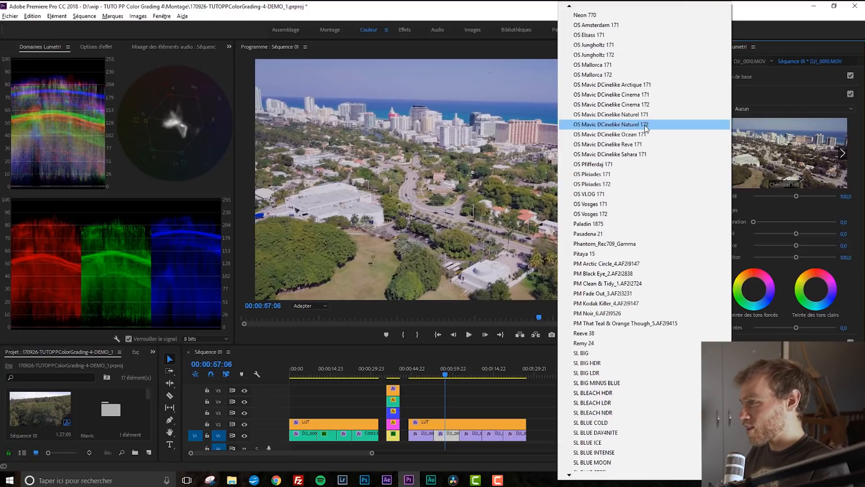
pyautogui.click(593, 197)
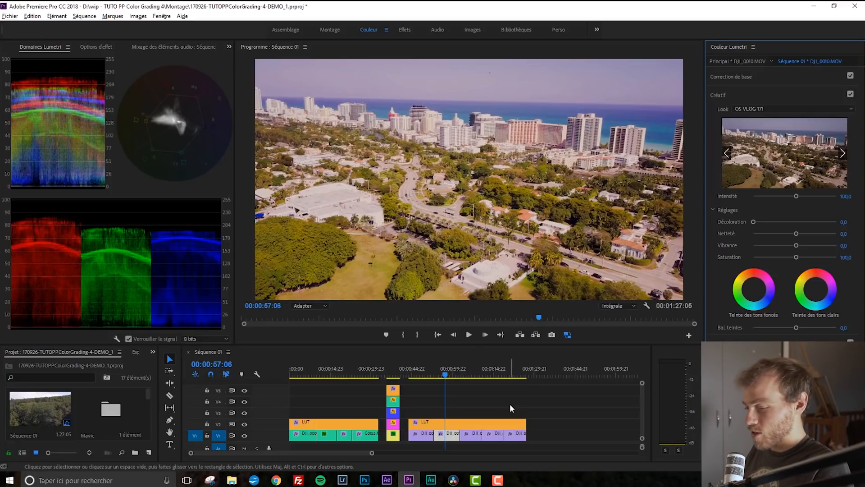
pyautogui.hotkey('ctrl', 'z')
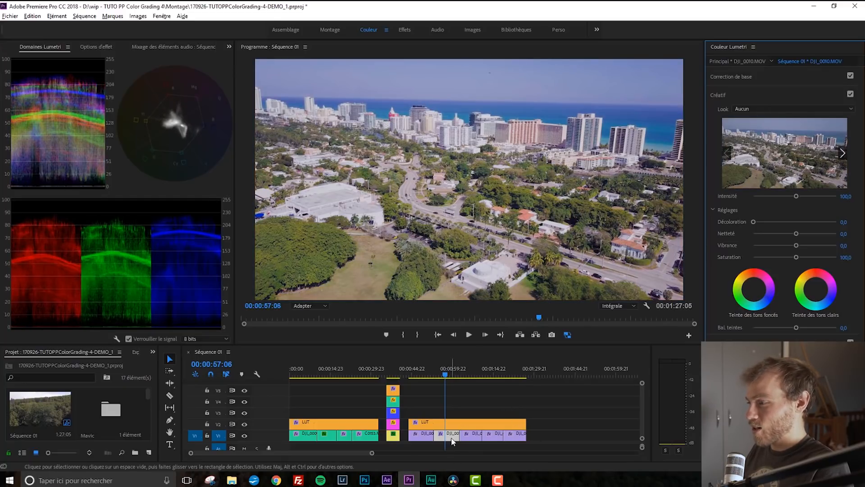
# Step: Set the creative look of the second LUT adjustment layer to OS VLOG 171
pyautogui.click(454, 426)
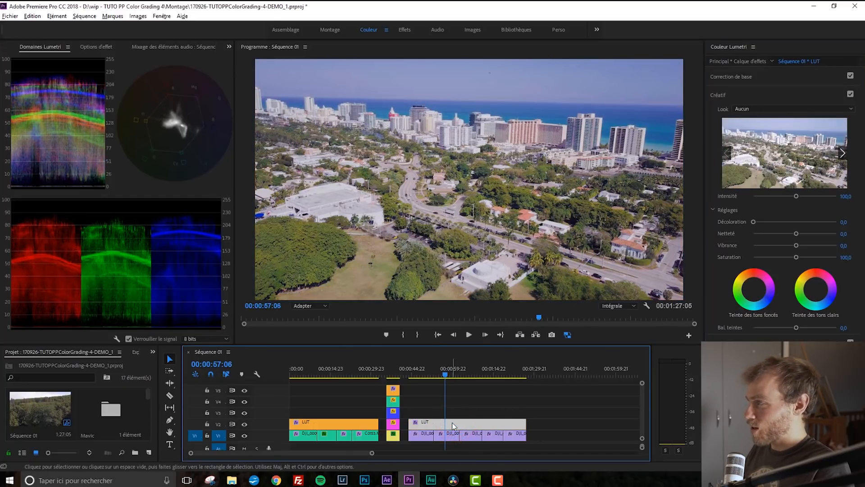
pyautogui.click(749, 108)
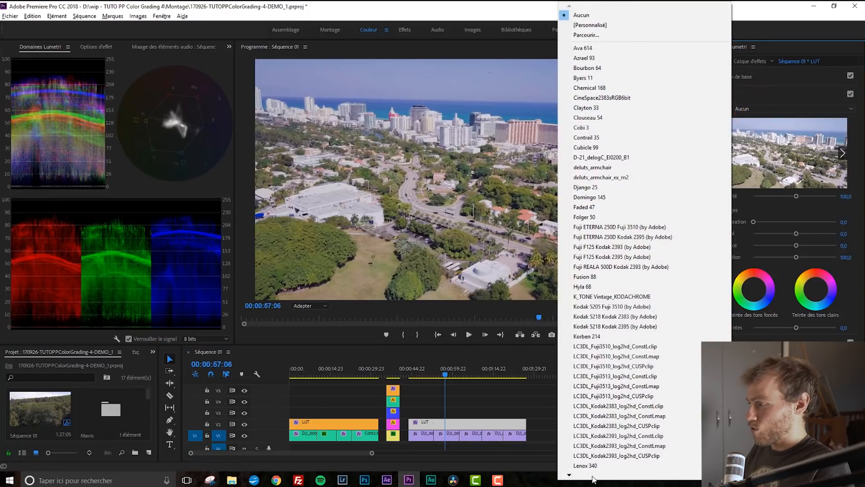
pyautogui.moveTo(593, 476)
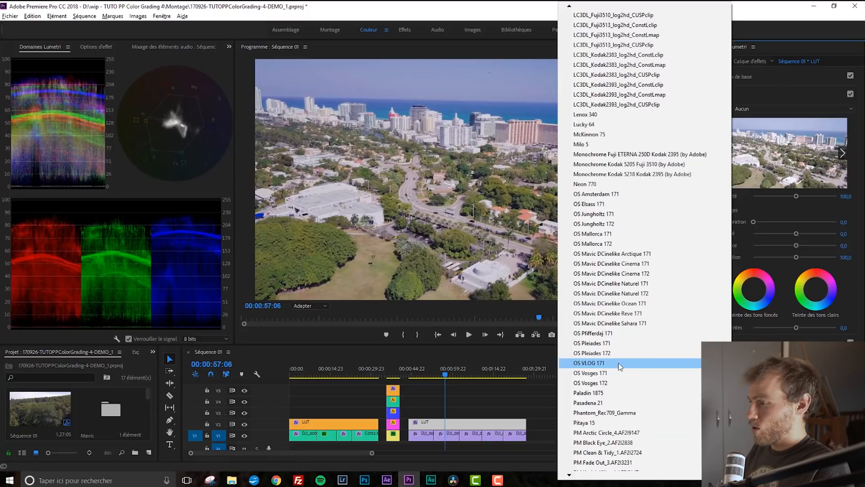
pyautogui.click(618, 363)
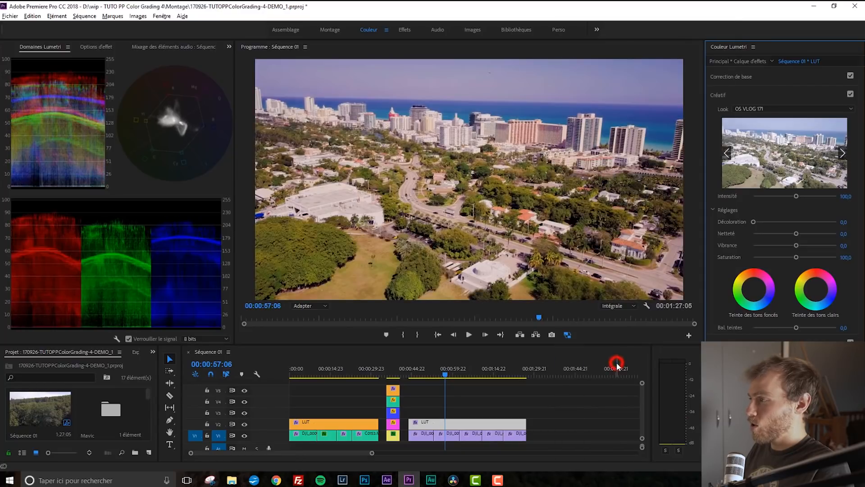
# Step: Set the white balance temperature of the second LUT adjustment layer to about -10.3 in its basic correction
pyautogui.click(753, 75)
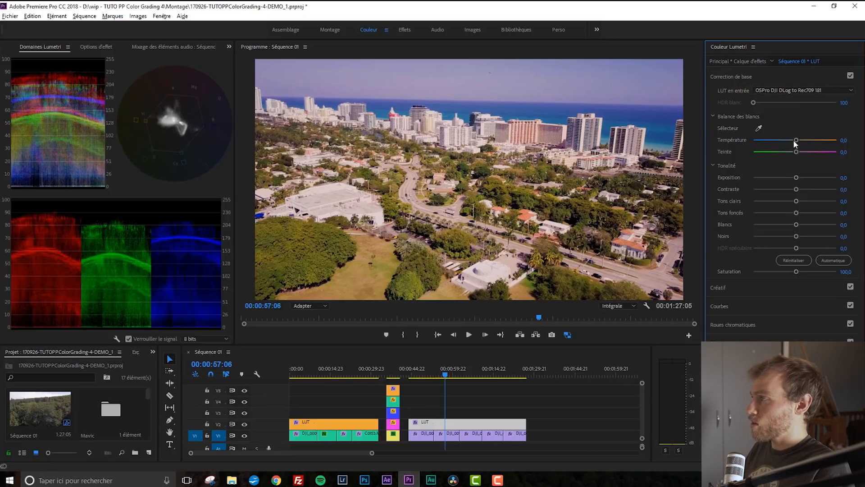
pyautogui.moveTo(796, 140); pyautogui.dragTo(791, 140)
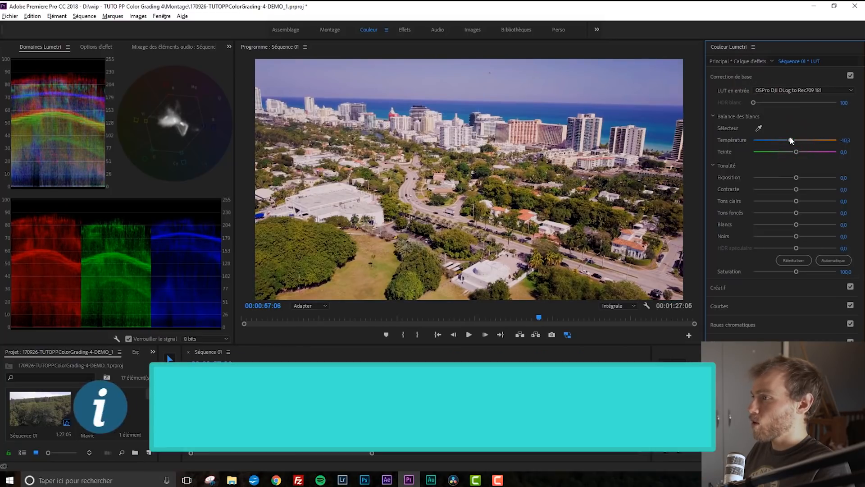
# Step: Compare the image with and without the creative section of the second LUT adjustment layer, leaving it enabled
pyautogui.click(801, 74)
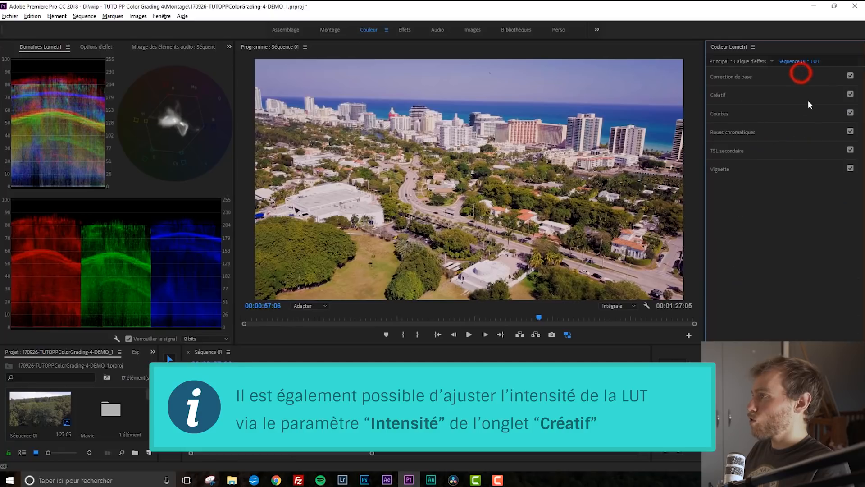
pyautogui.click(851, 94)
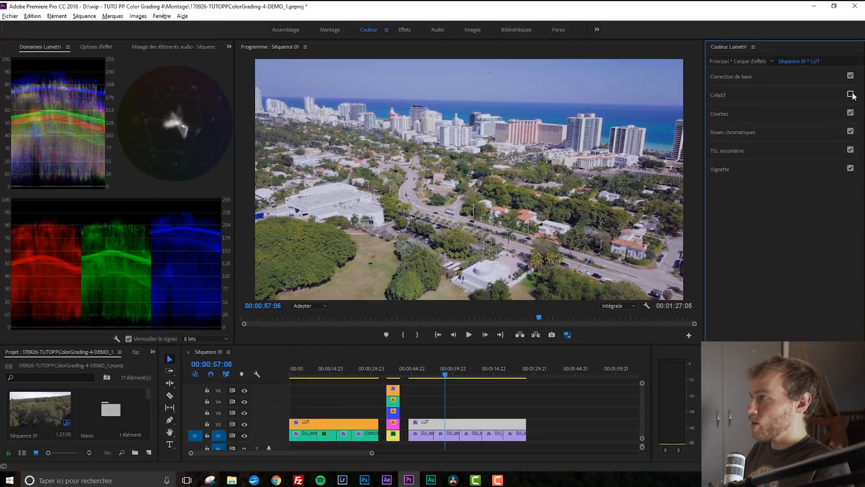
pyautogui.click(850, 94)
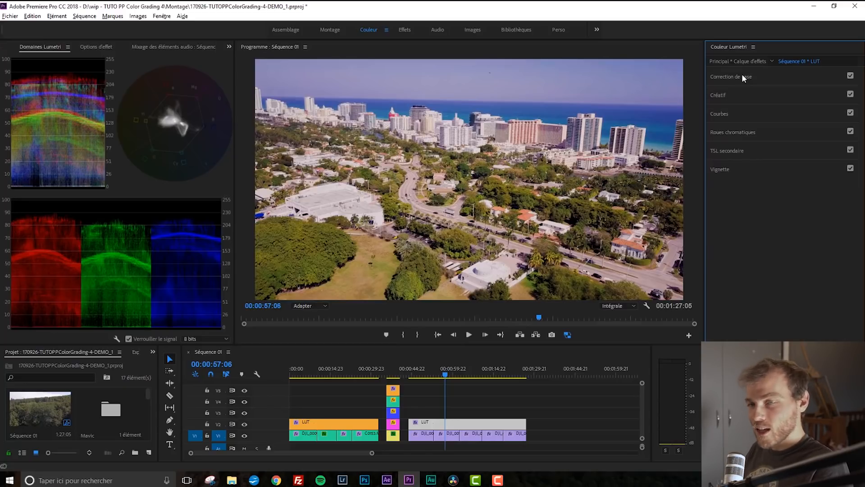
# Step: Browse the custom LUT files for the second LUT adjustment layer's input LUT, cancel, and restore OSPro DJI DLog to Rec709 181
pyautogui.click(741, 76)
pyautogui.click(767, 90)
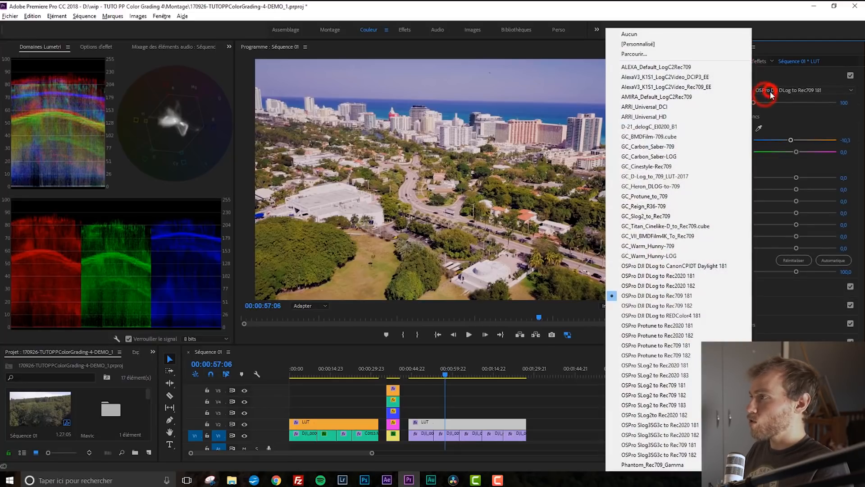
pyautogui.click(725, 53)
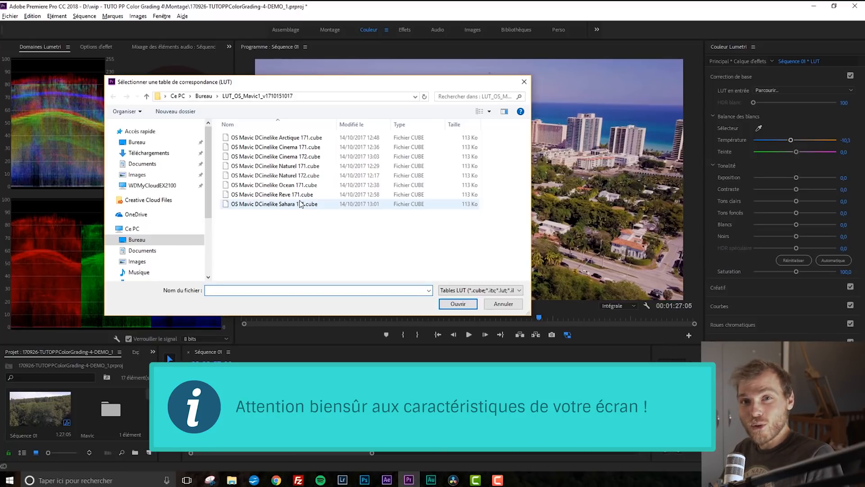
pyautogui.click(503, 304)
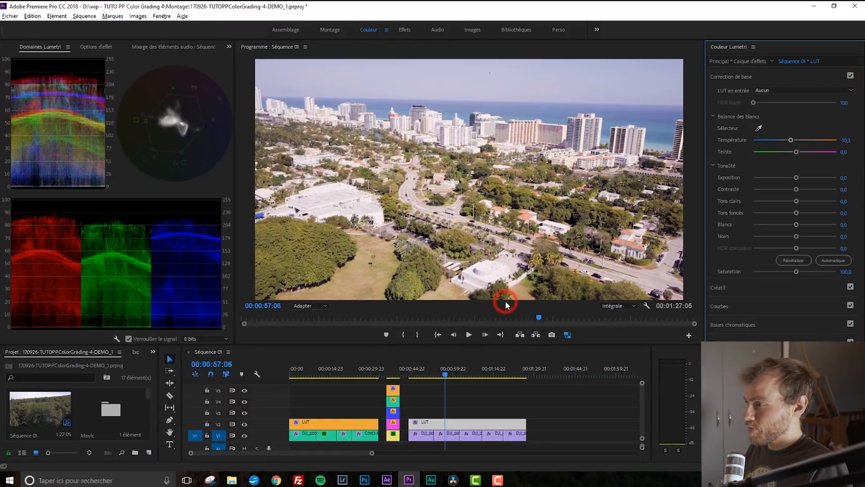
pyautogui.click(781, 89)
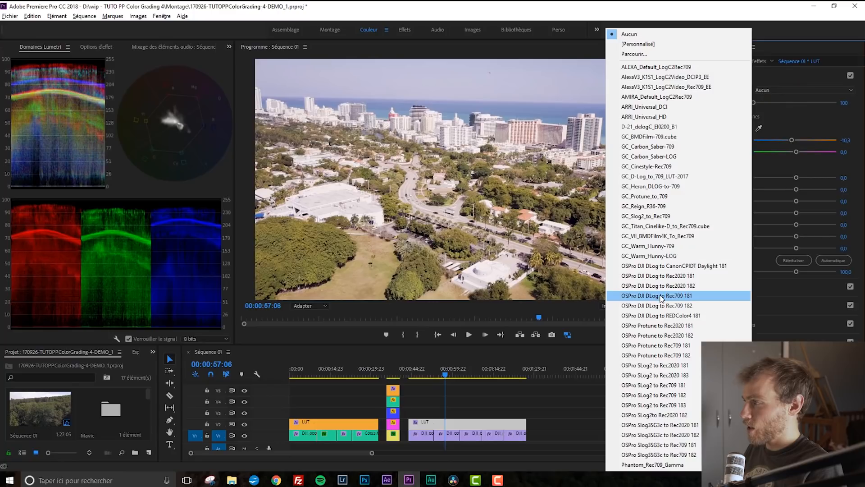
pyautogui.click(662, 296)
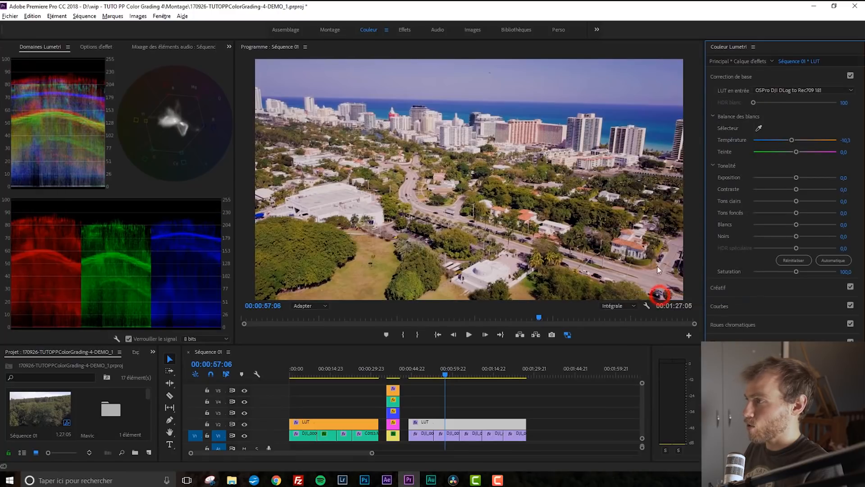
# Step: Review the basic correction of the DJI_0010.MOV clip and the creative look of the second LUT adjustment layer
pyautogui.click(447, 436)
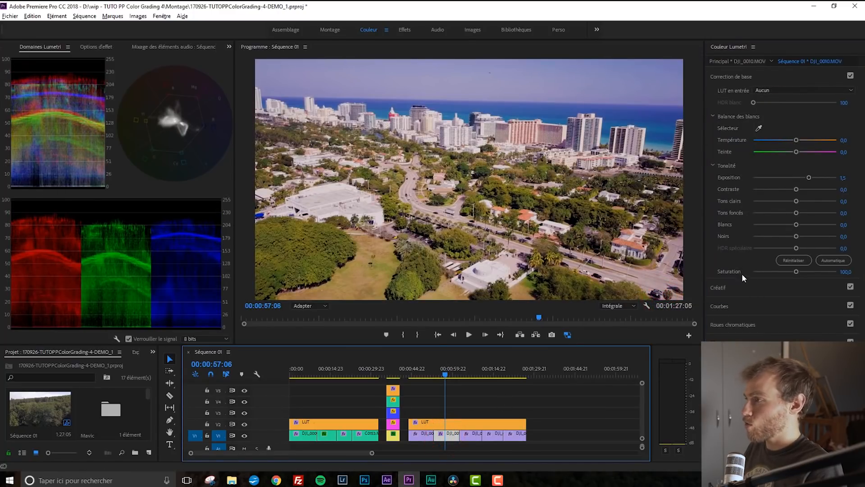
pyautogui.click(456, 424)
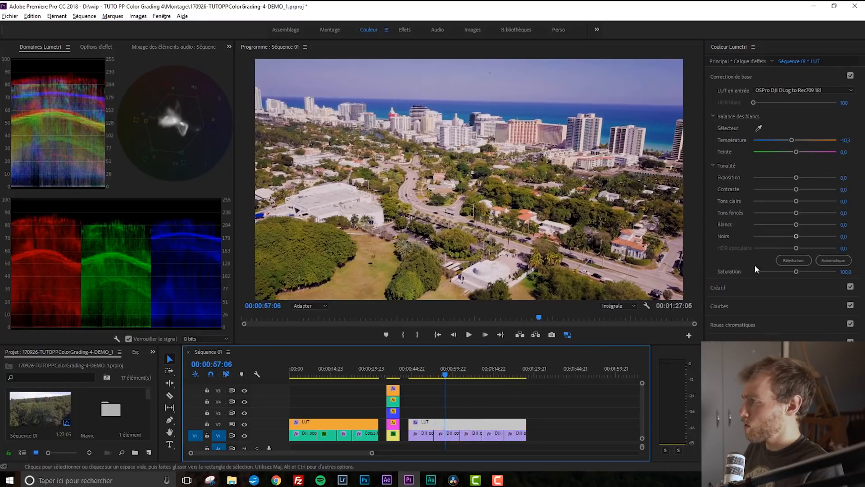
pyautogui.click(772, 286)
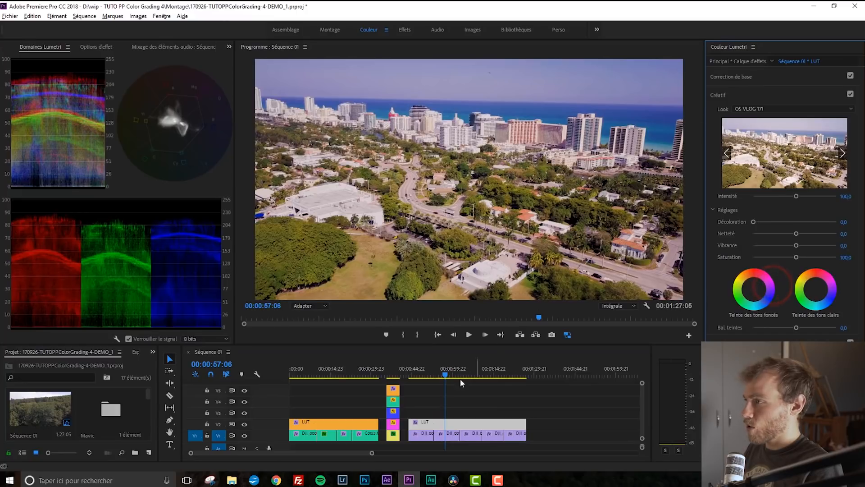
# Step: Set the exposure of the DJI_0010.MOV clip to 1.8 in its basic correction
pyautogui.click(448, 435)
pyautogui.click(746, 76)
pyautogui.click(844, 177)
pyautogui.write('1,8')
pyautogui.press('Return')
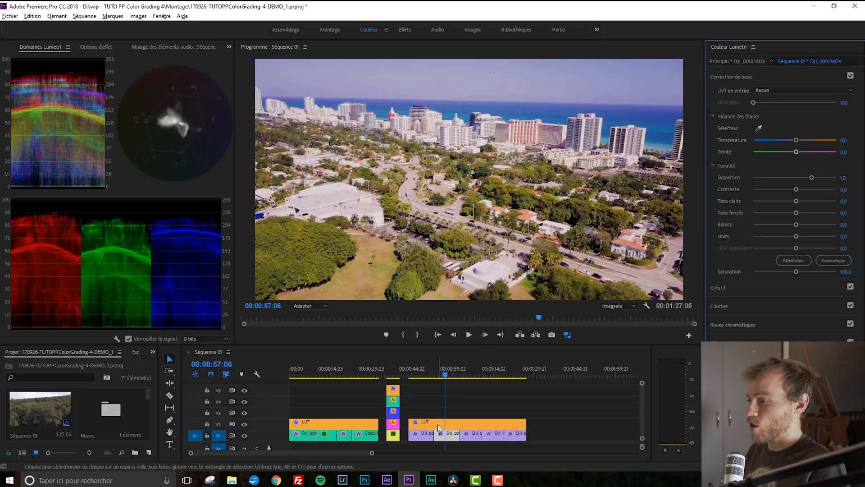
# Step: Move the second LUT adjustment layer up to track V3 and place a new adjustment layer beneath it on V2, spanning the same clips
pyautogui.click(460, 426)
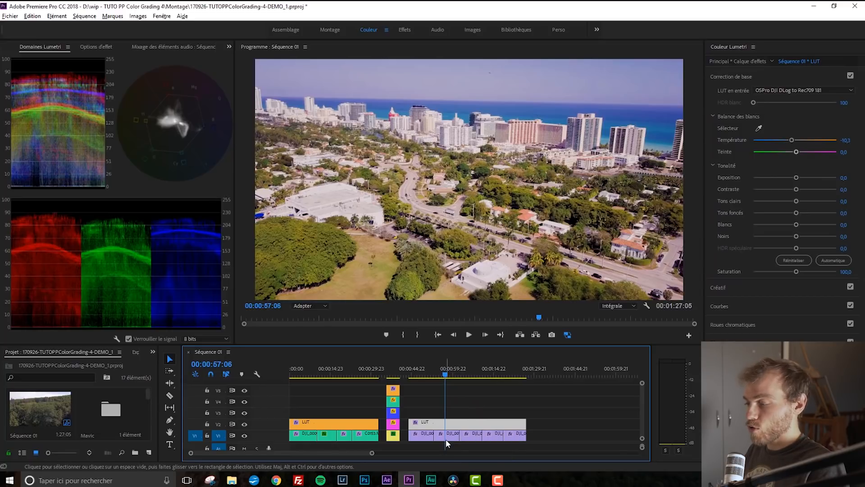
pyautogui.click(449, 436)
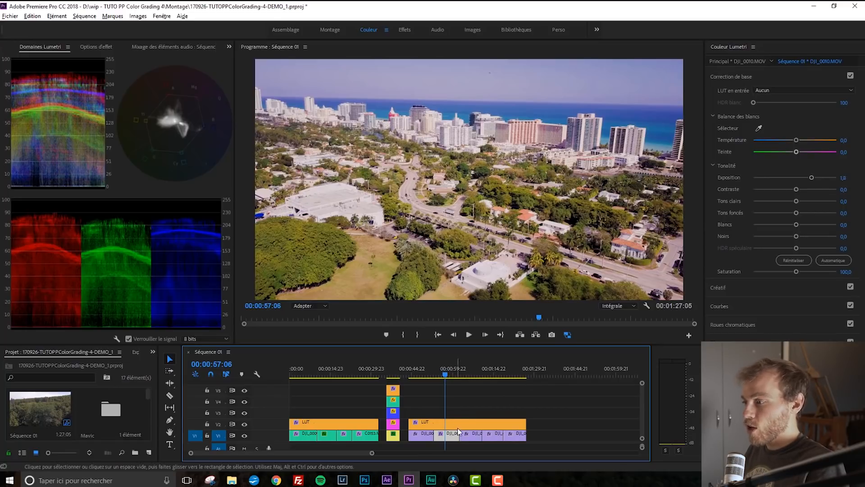
pyautogui.moveTo(456, 423); pyautogui.dragTo(456, 412)
pyautogui.scroll(-5, 98, 406)
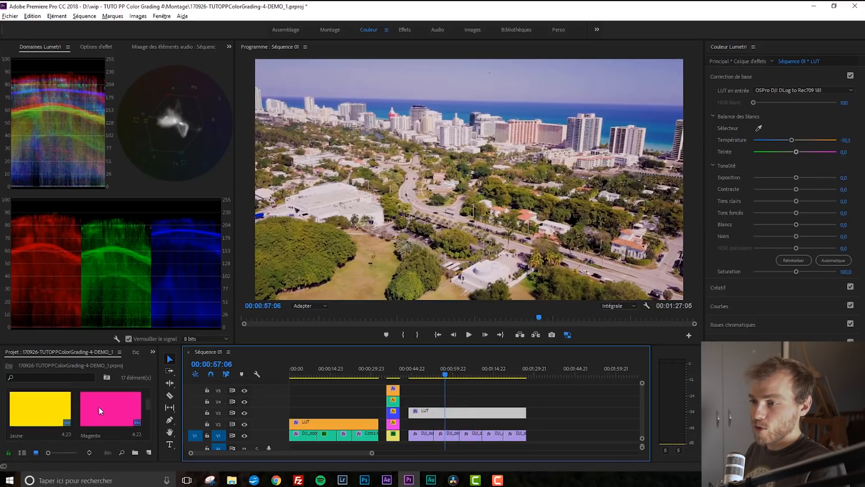
pyautogui.moveTo(34, 420); pyautogui.dragTo(525, 419)
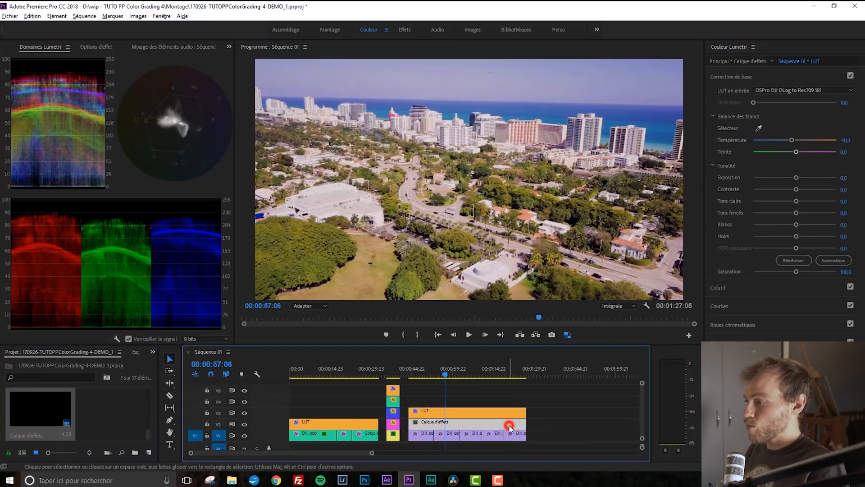
# Step: Rename the new adjustment layer on V2 as Etalonnage Localisé
pyautogui.rightClick(509, 422)
pyautogui.click(531, 422)
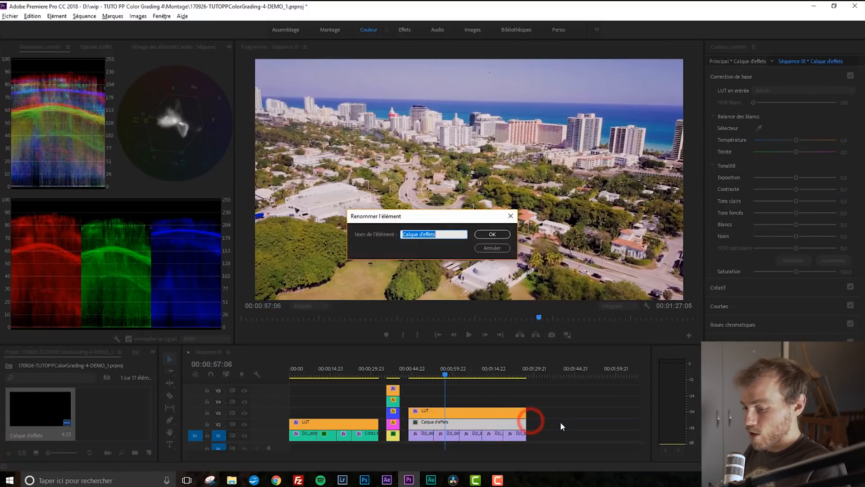
pyautogui.write('Etalon,ag')
pyautogui.press('BackSpace')
pyautogui.hotkey('ctrl', 'a')
pyautogui.write('Etalonn')
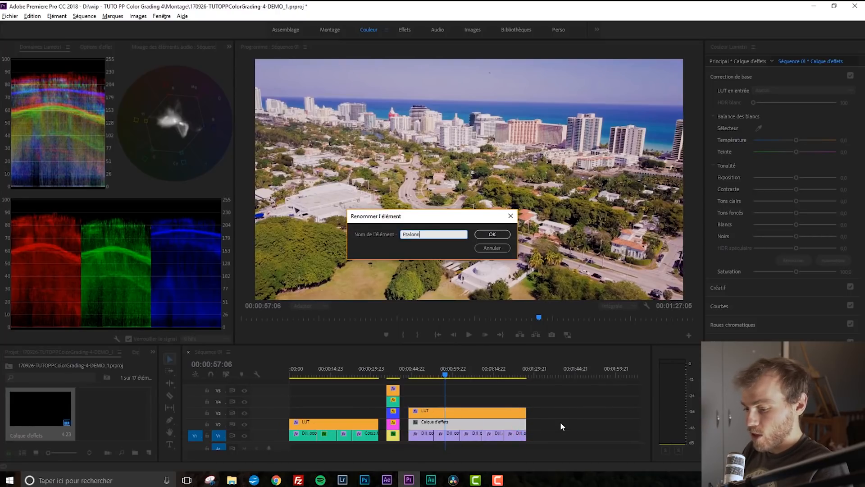
pyautogui.write('age Localis')
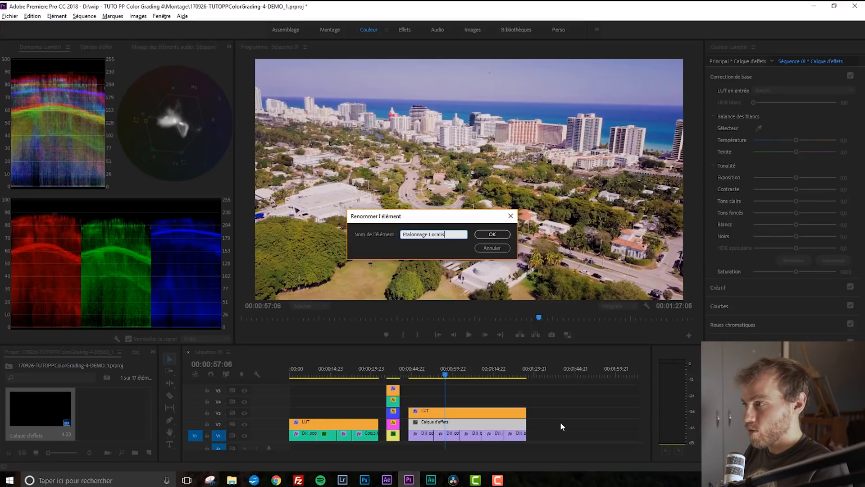
pyautogui.write('é')
pyautogui.press('Return')
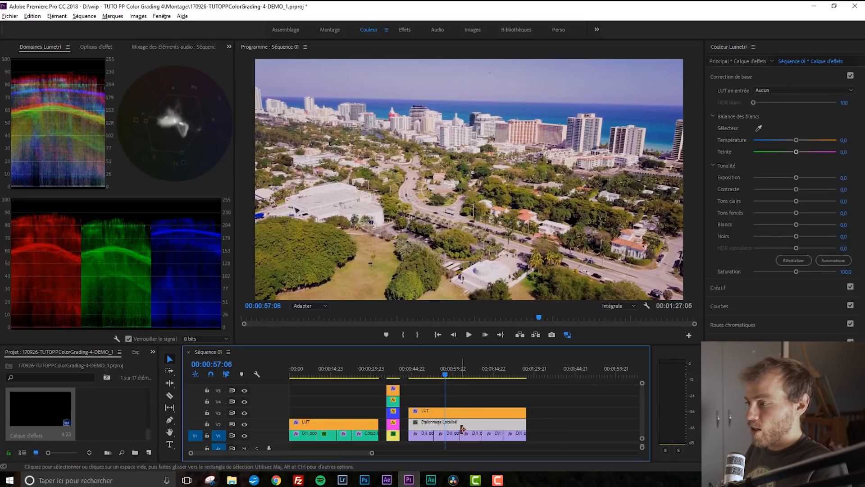
# Step: Try trimming both ends of the Etalonnage Localisé layer to cover only the middle clips, then extend it back to its full span
pyautogui.moveTo(409, 423); pyautogui.dragTo(433, 423)
pyautogui.moveTo(524, 423); pyautogui.dragTo(483, 422)
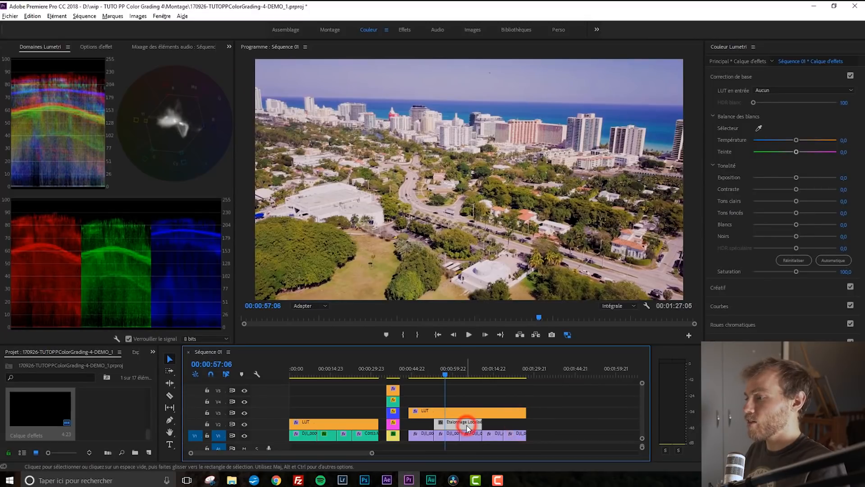
pyautogui.moveTo(481, 422); pyautogui.dragTo(525, 423)
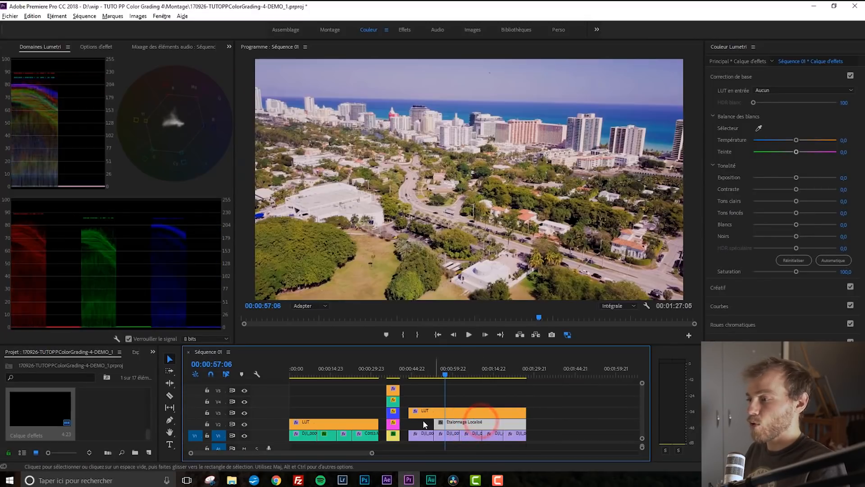
pyautogui.moveTo(434, 422); pyautogui.dragTo(409, 422)
# Step: Lower the creative saturation of the Etalonnage Localisé adjustment layer to about 94.1
pyautogui.click(479, 425)
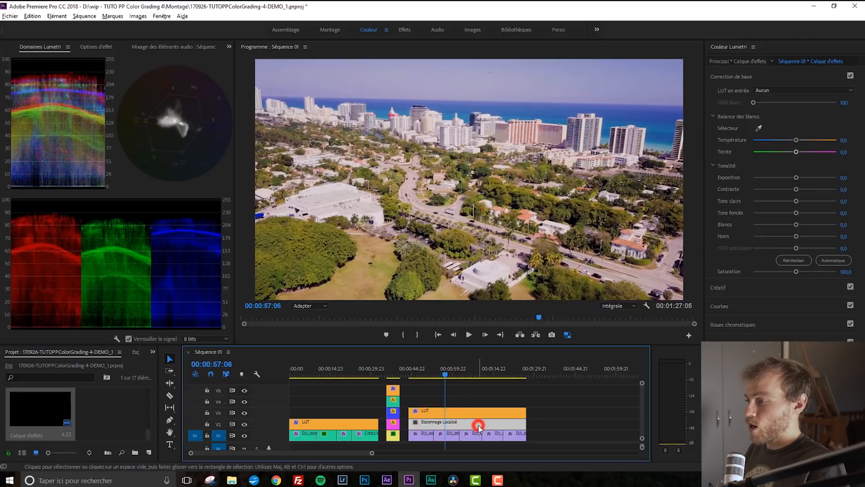
pyautogui.click(776, 286)
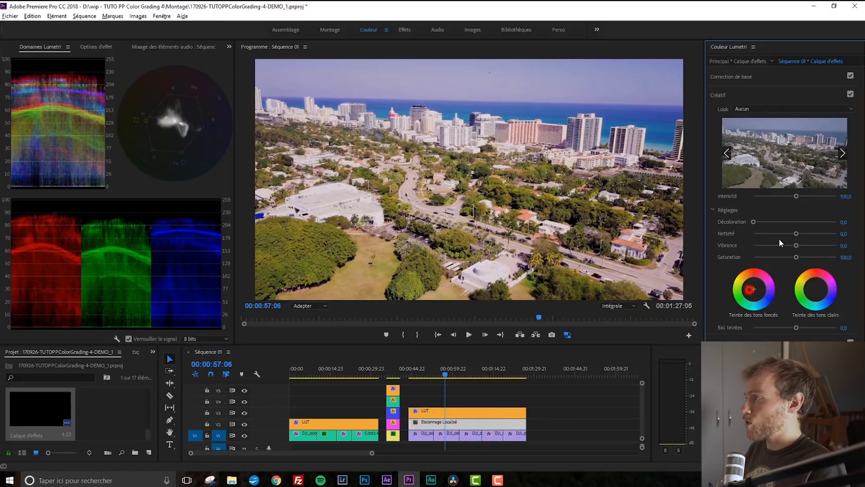
pyautogui.moveTo(797, 255)
pyautogui.mouseDown()
pyautogui.moveTo(807, 256)
pyautogui.moveTo(793, 256)
pyautogui.mouseUp()
pyautogui.click(456, 413)
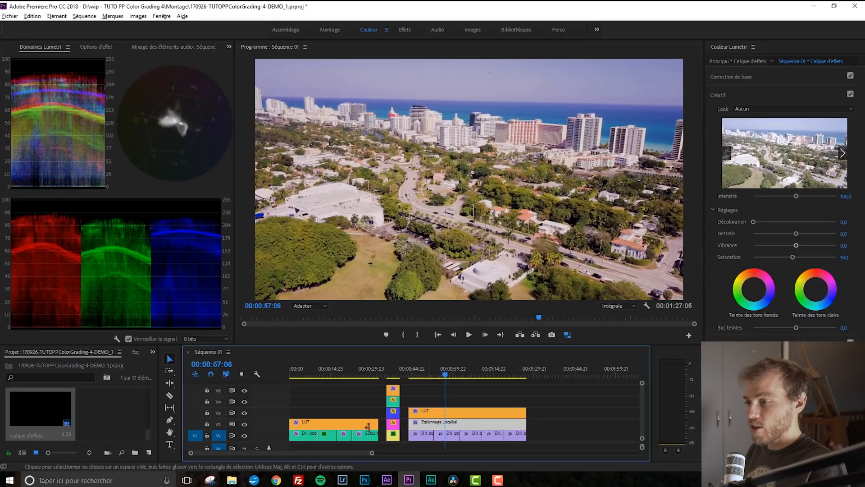
# Step: Compare the image with and without the second LUT adjustment layer on V3, leaving the layer enabled
pyautogui.click(244, 424)
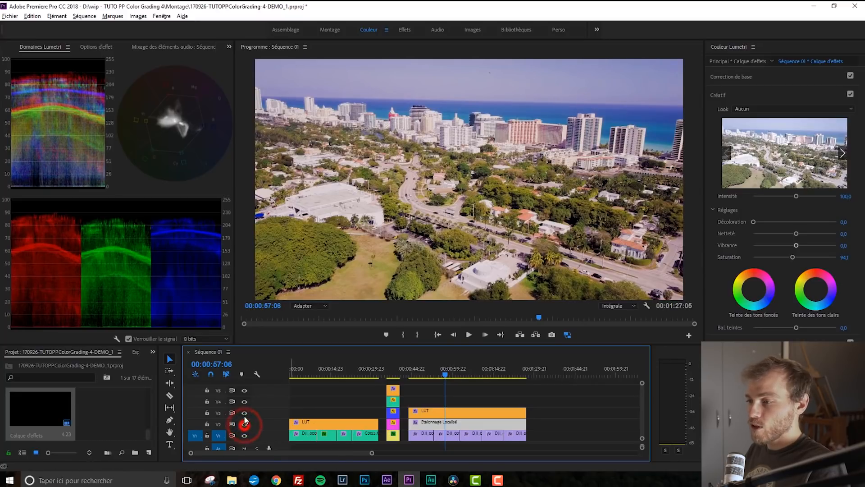
pyautogui.click(244, 413)
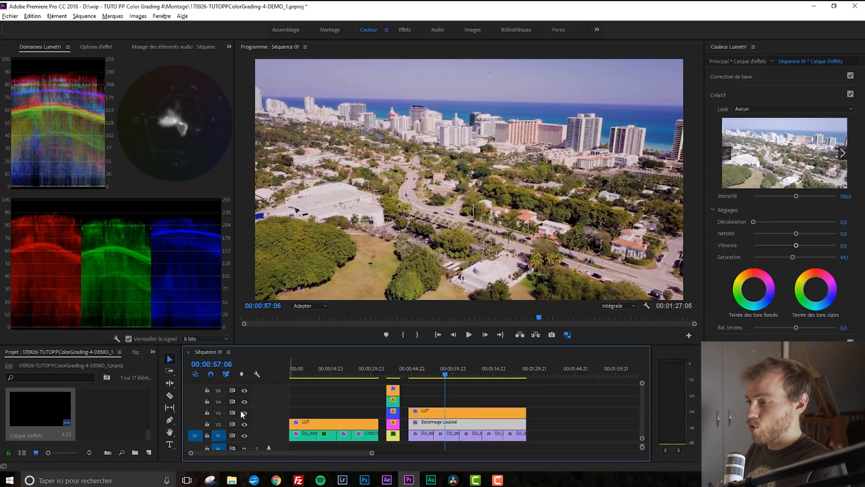
pyautogui.rightClick(475, 414)
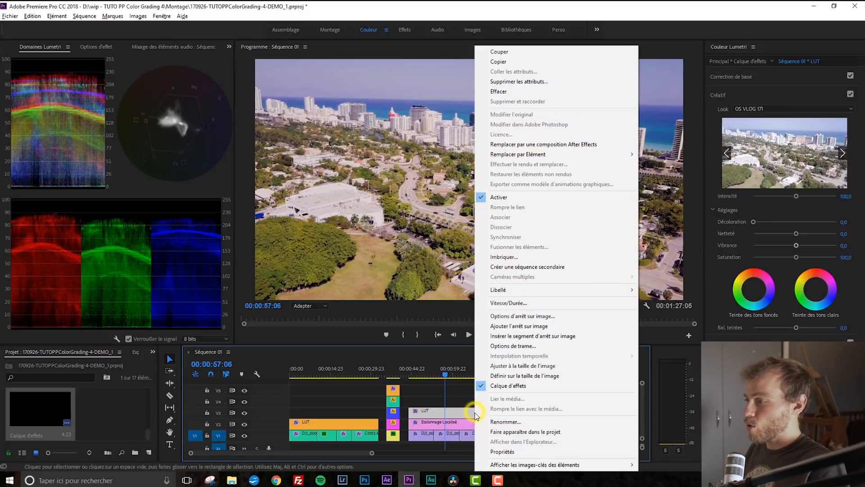
pyautogui.click(502, 198)
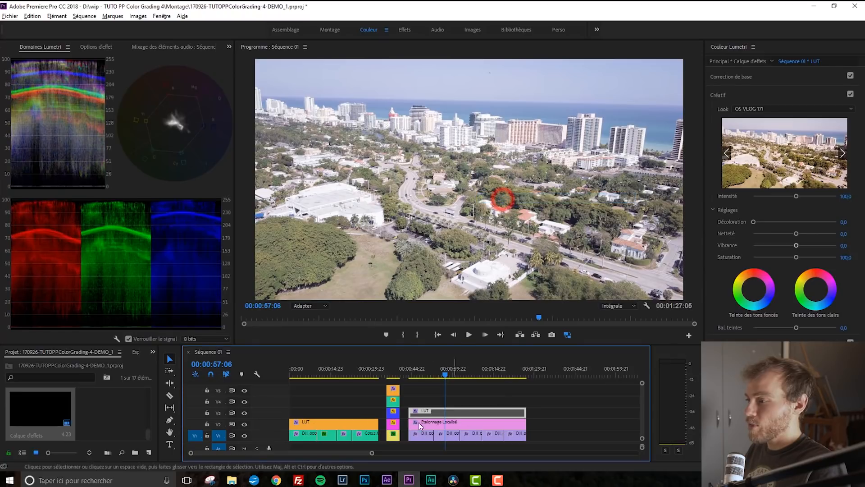
pyautogui.rightClick(469, 413)
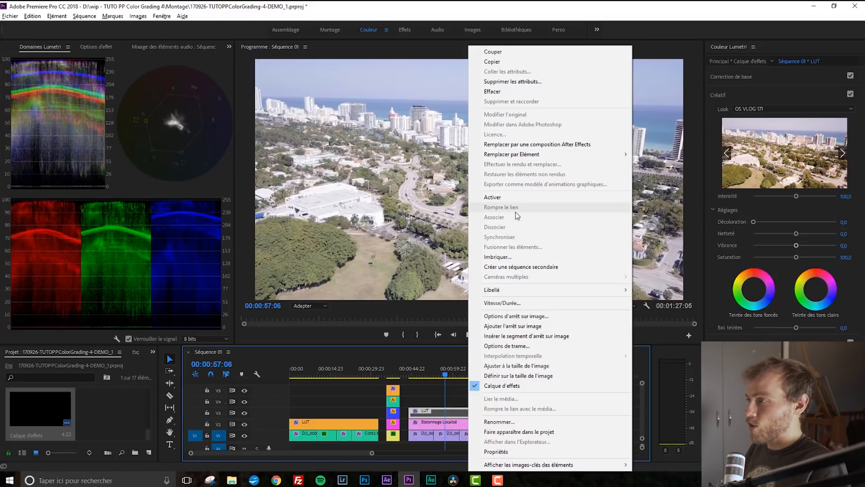
pyautogui.click(511, 197)
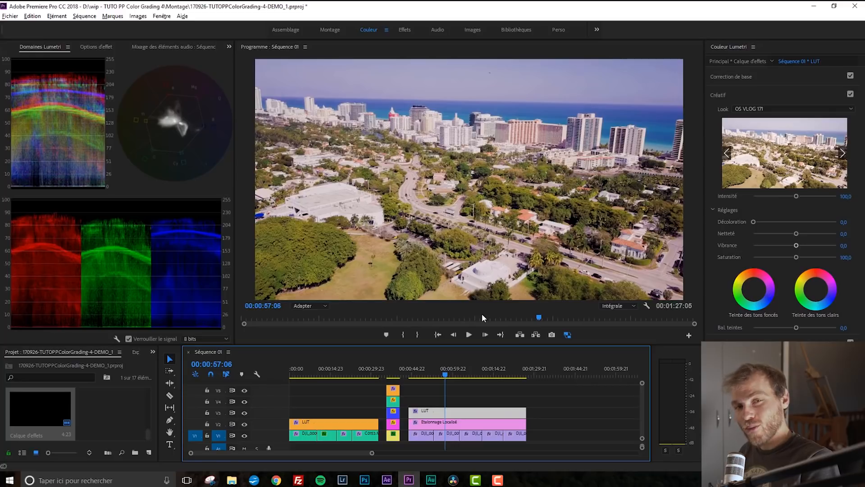
# Step: Examine the available creative looks and input LUTs of the second LUT adjustment layer without changing either, then collapse the basic correction
pyautogui.click(758, 108)
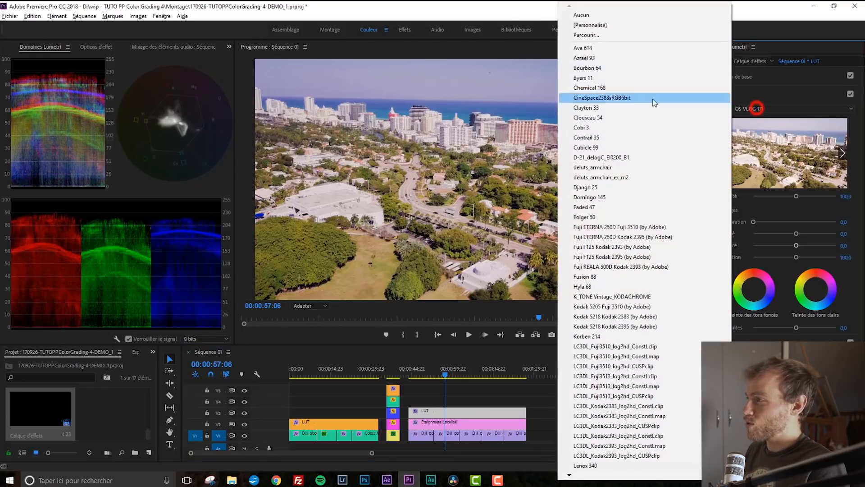
pyautogui.click(769, 78)
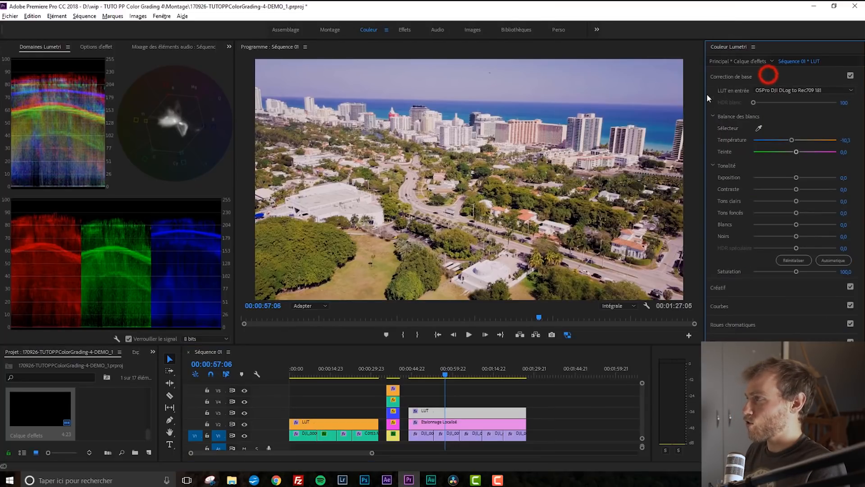
pyautogui.click(797, 90)
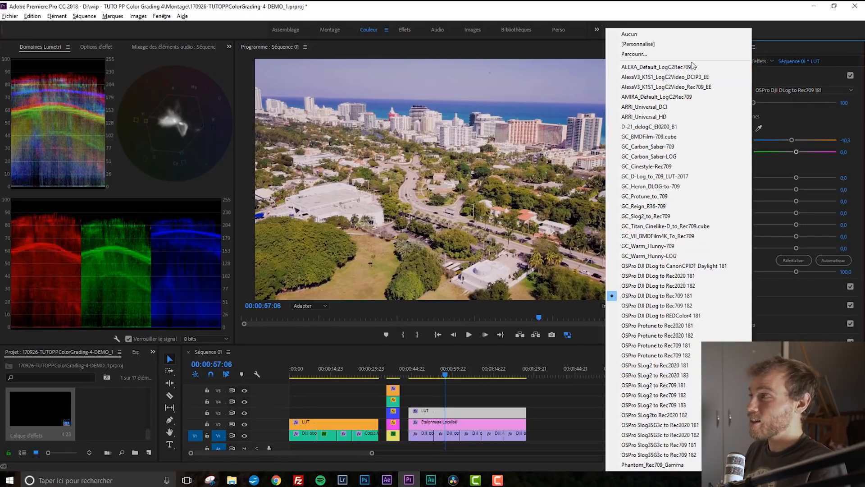
pyautogui.click(796, 73)
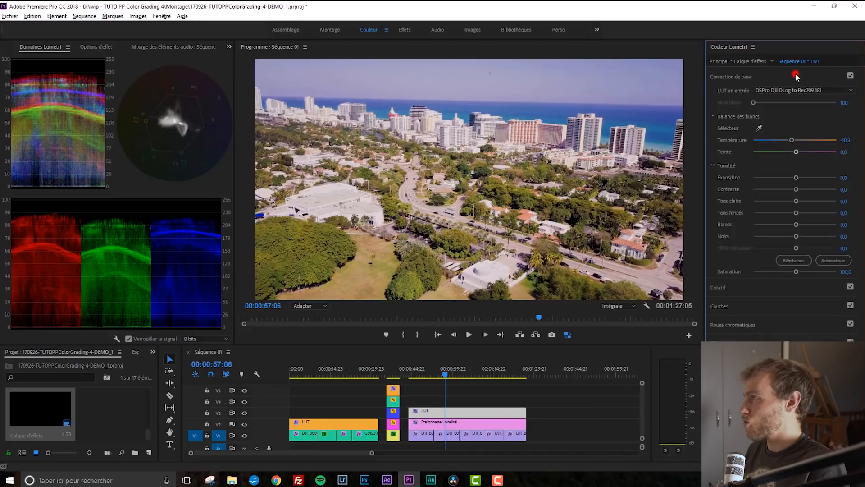
pyautogui.click(796, 74)
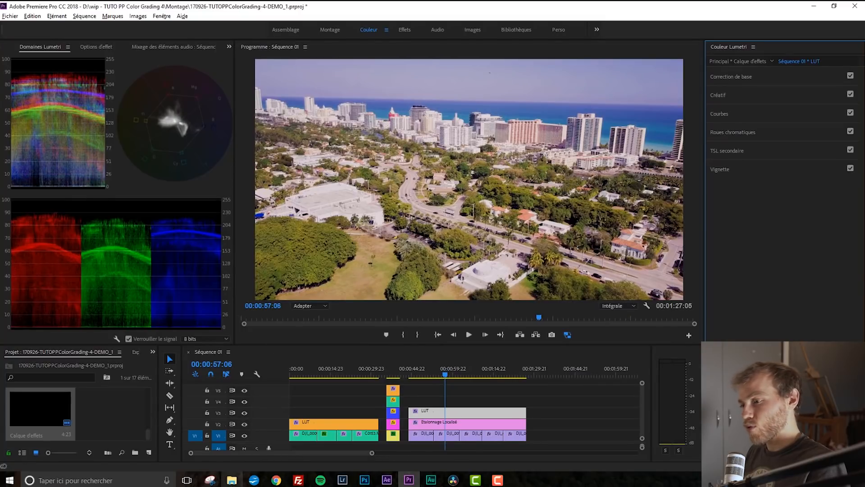
# Step: Switch to File Explorer and open the folder C:\Program Files\Adobe\Adobe Premiere Pro CC 2018\Lumetri\LUTs
pyautogui.click(233, 481)
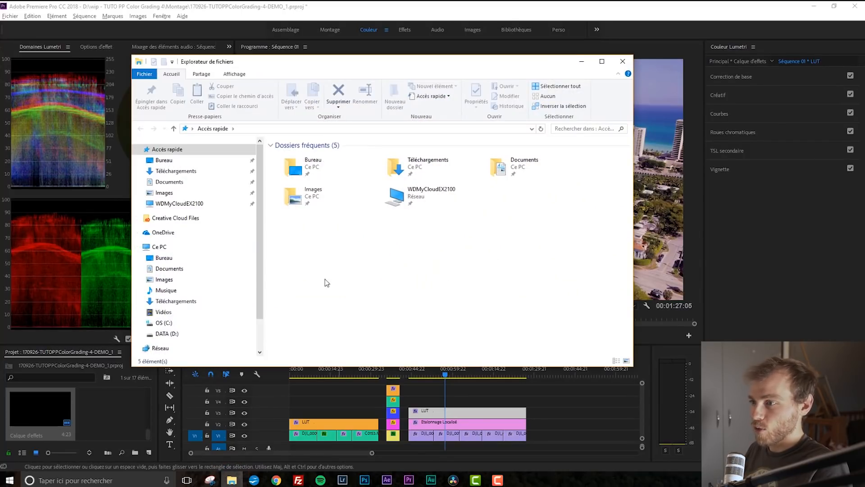
pyautogui.click(216, 322)
pyautogui.doubleClick(328, 202)
pyautogui.doubleClick(332, 156)
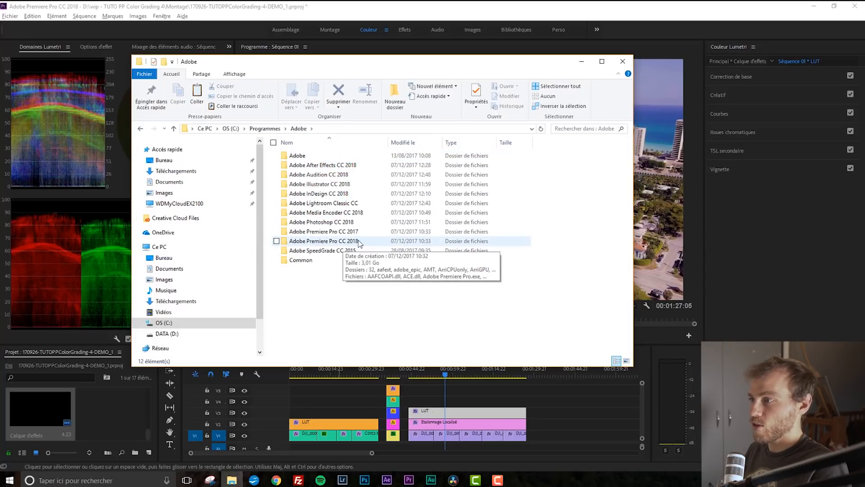
pyautogui.doubleClick(358, 242)
pyautogui.doubleClick(299, 326)
pyautogui.click(318, 212)
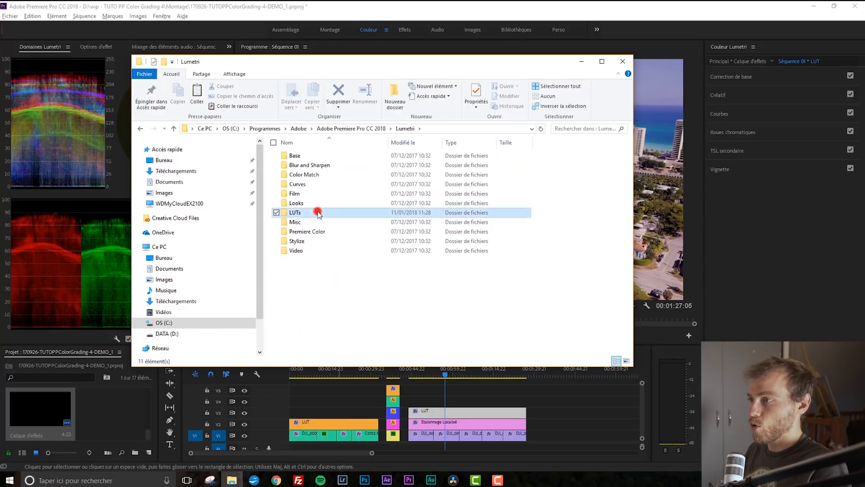
pyautogui.doubleClick(317, 212)
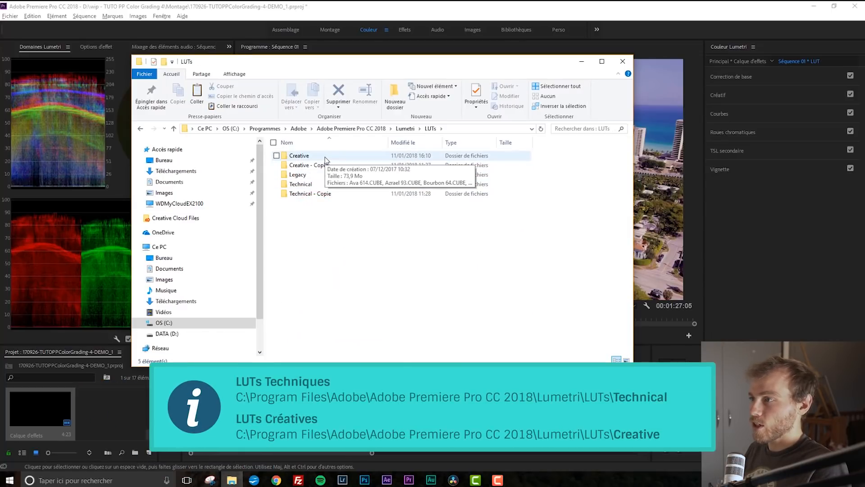
# Step: Identify the Creative and Technical LUT folders and their "Copie" duplicates, leaving none of them selected
pyautogui.click(325, 156)
pyautogui.click(325, 181)
pyautogui.click(328, 165)
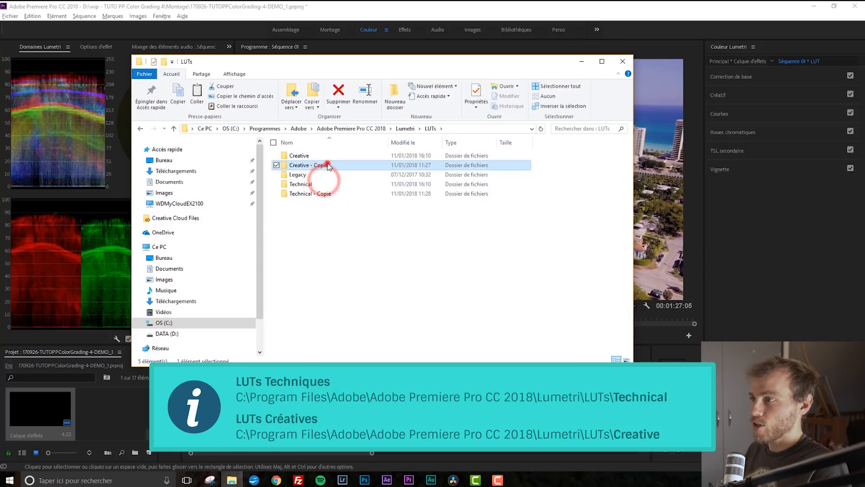
pyautogui.click(330, 194)
pyautogui.click(349, 228)
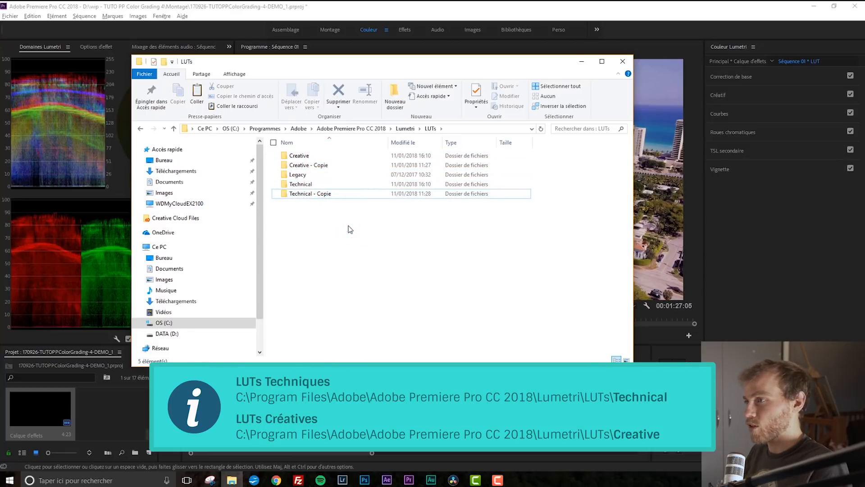
# Step: Examine the LUT files inside the Technical and Creative folders, then return to the LUTs folder and close File Explorer
pyautogui.doubleClick(326, 185)
pyautogui.scroll(-5, 370, 225)
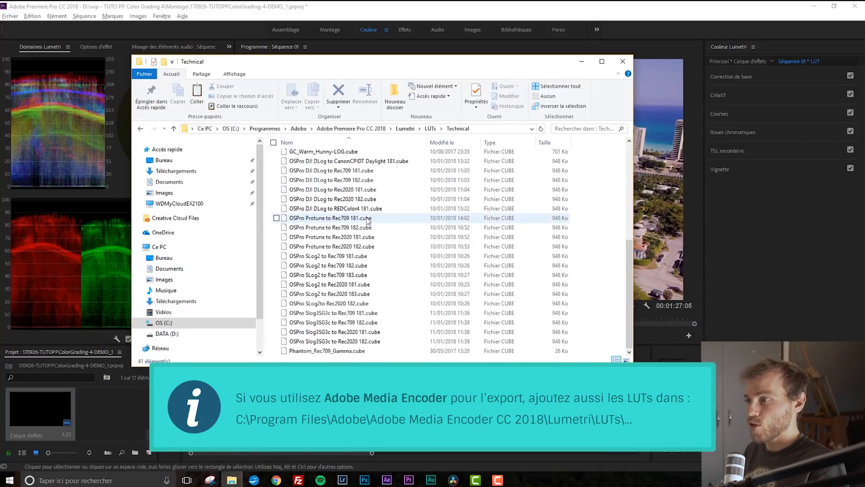
pyautogui.scroll(5, 380, 260)
pyautogui.click(430, 129)
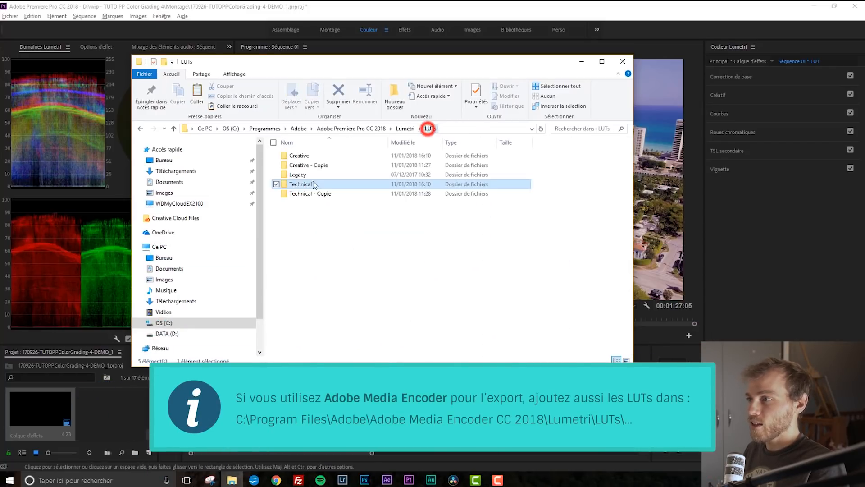
pyautogui.doubleClick(318, 155)
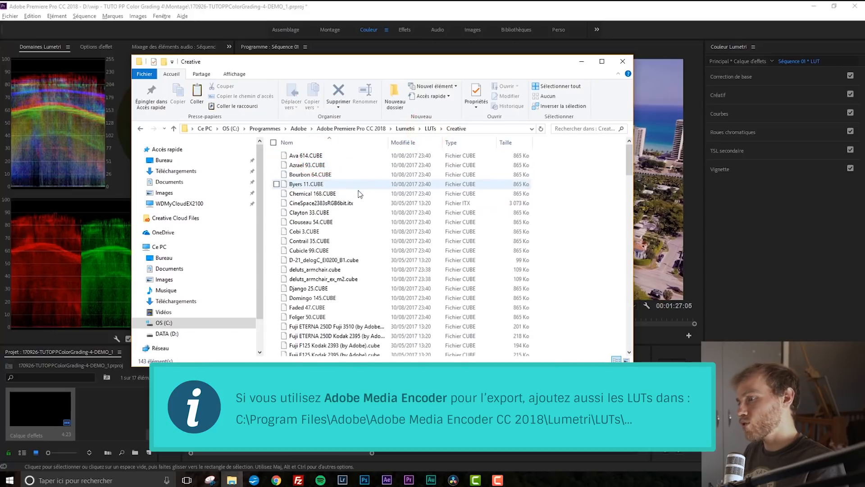
pyautogui.click(430, 128)
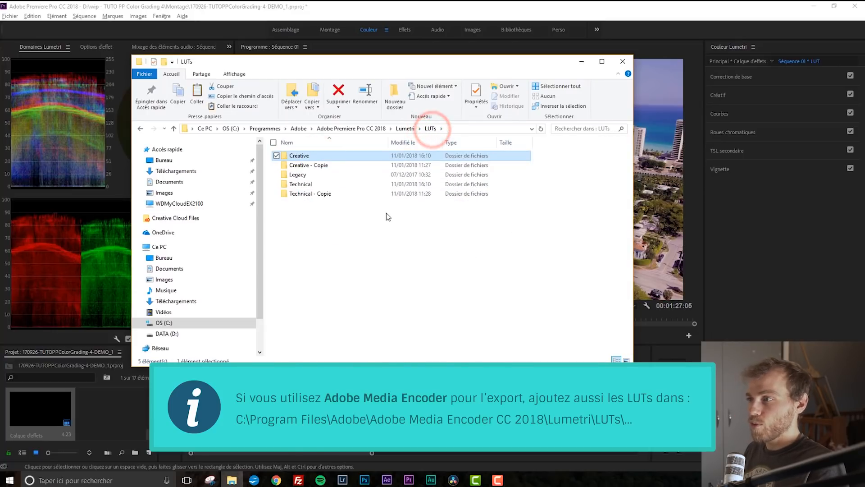
pyautogui.click(375, 251)
pyautogui.click(621, 62)
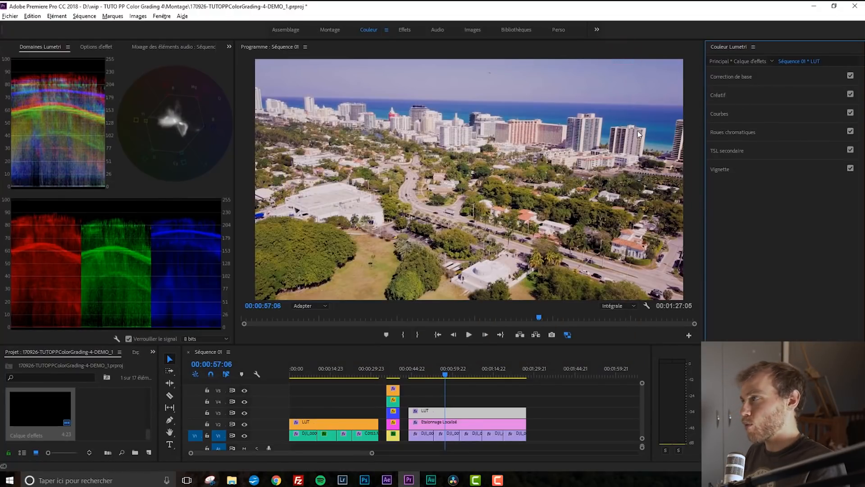
# Step: Expand the basic correction of the second LUT adjustment layer and open its input LUT list
pyautogui.click(772, 78)
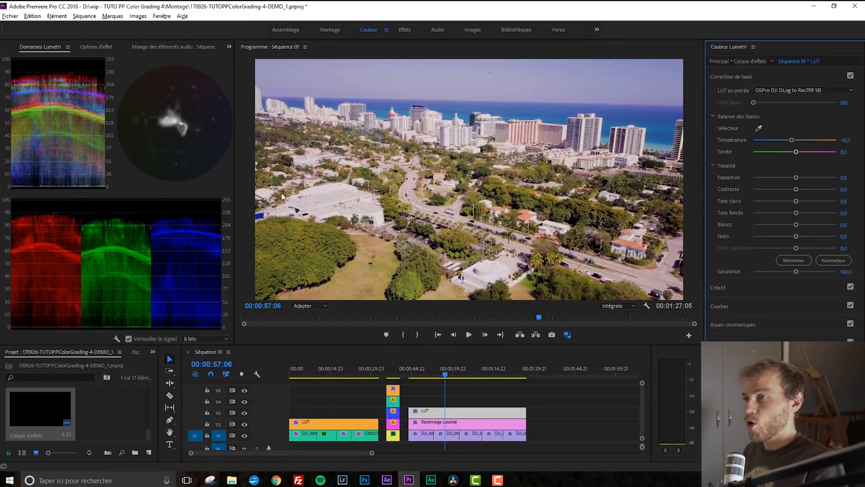
pyautogui.click(782, 91)
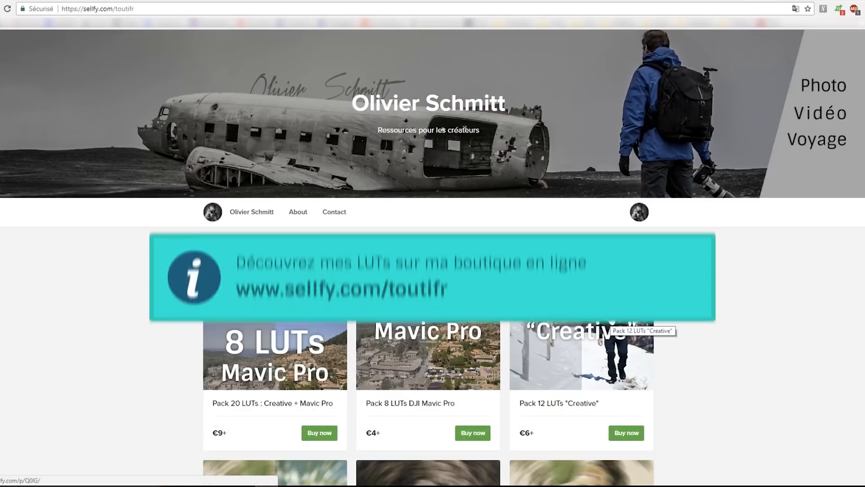
# Step: Open the "Pack 8 LUTs DJI Mavic Pro" page in the Sellfy shop and read its description and LUT list
pyautogui.click(440, 330)
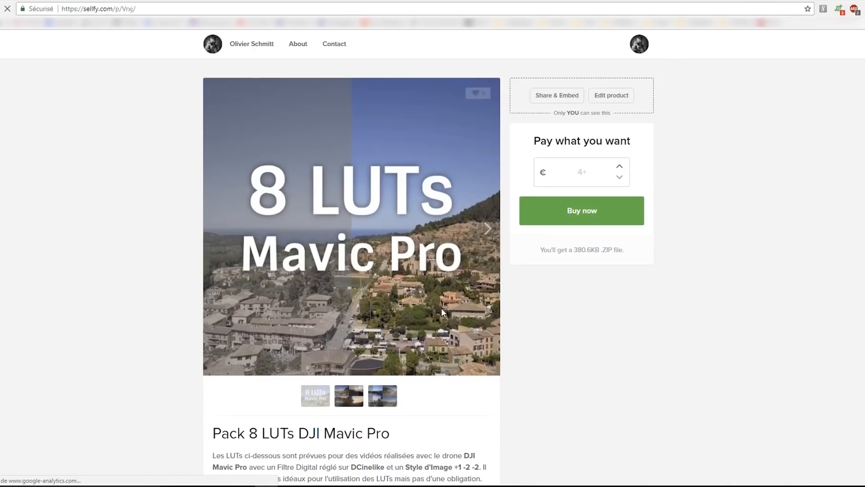
pyautogui.scroll(-5, 554, 246)
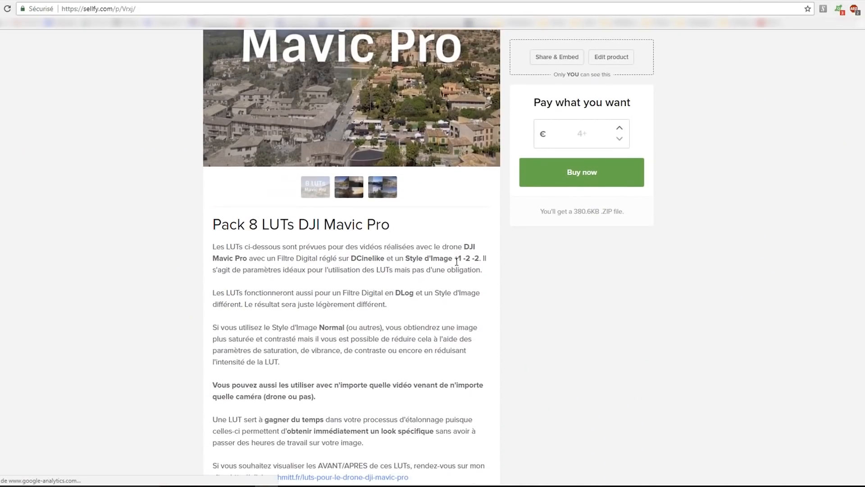
pyautogui.scroll(-7, 550, 272)
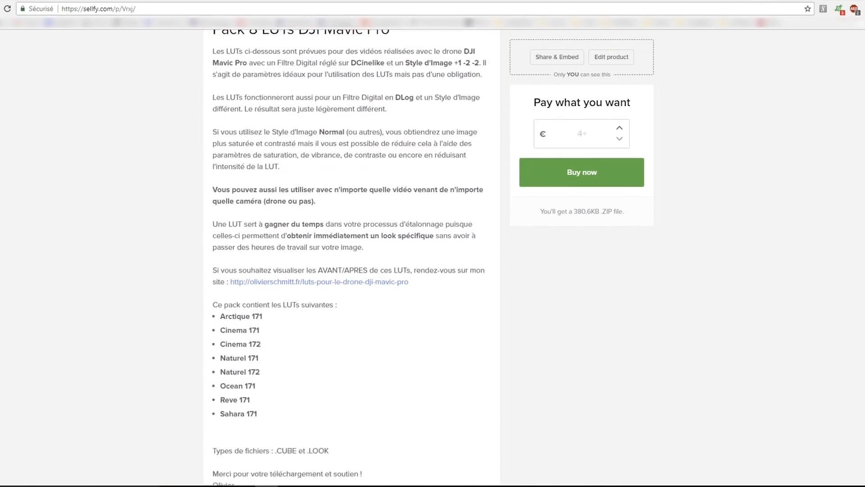